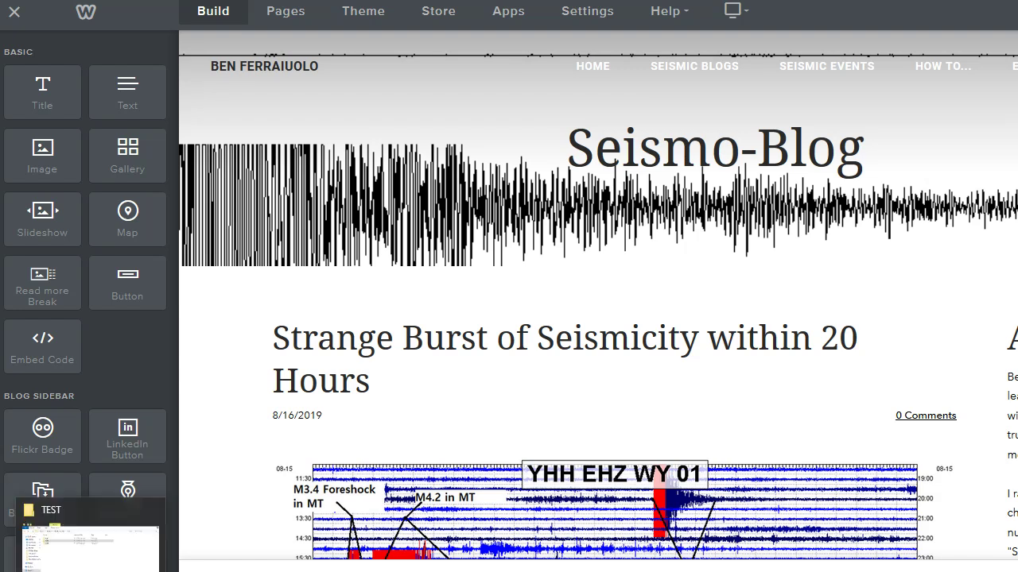
Bring the TEST Explorer window forward, reposition it and peek into the test1 folder.
{"action": "left_click", "coordinate": [83, 549]}
{"action": "left_click_drag", "start_coordinate": [419, 88], "coordinate": [395, 30]}
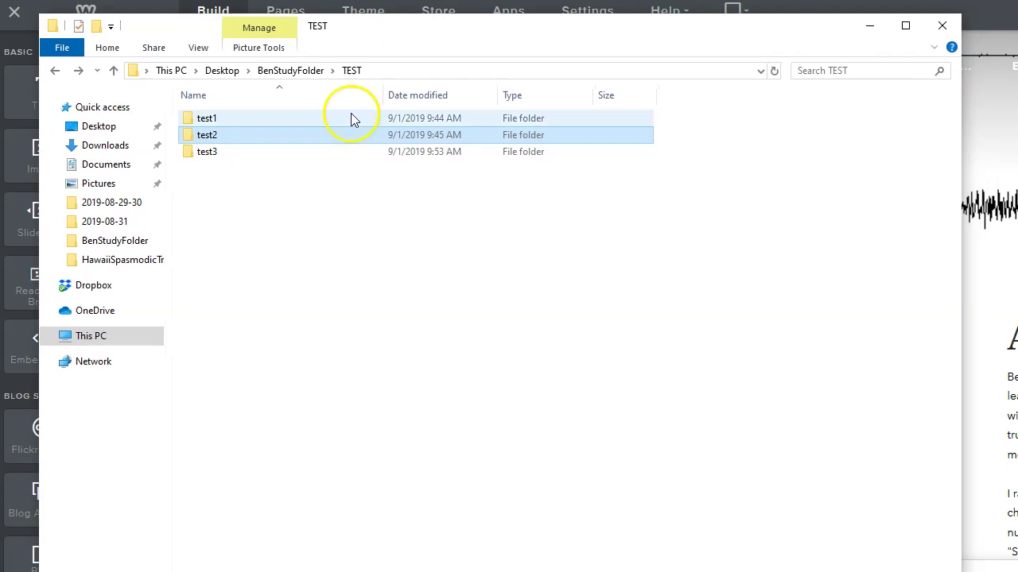
{"action": "double_click", "coordinate": [211, 124]}
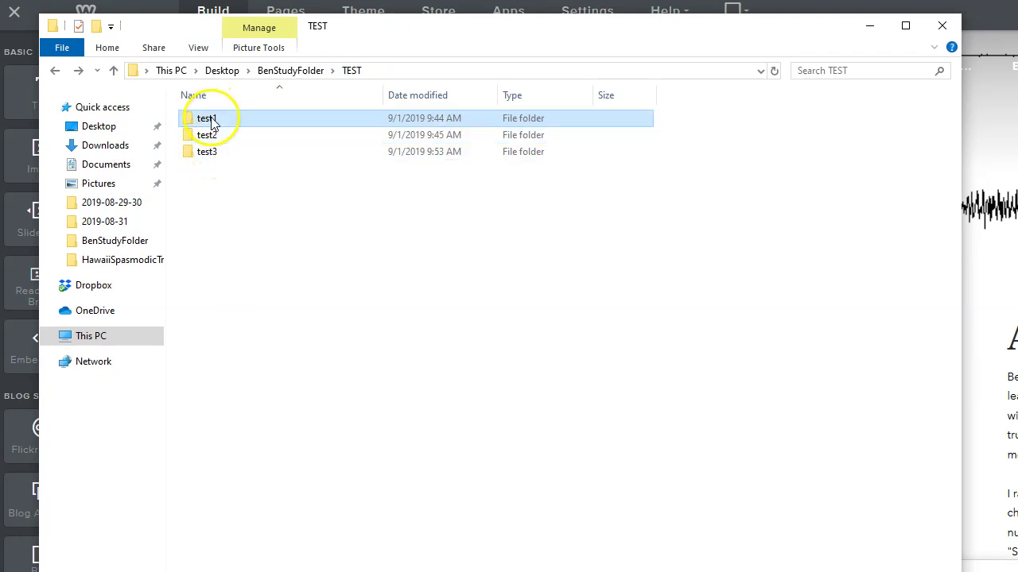
{"action": "left_click", "coordinate": [55, 70]}
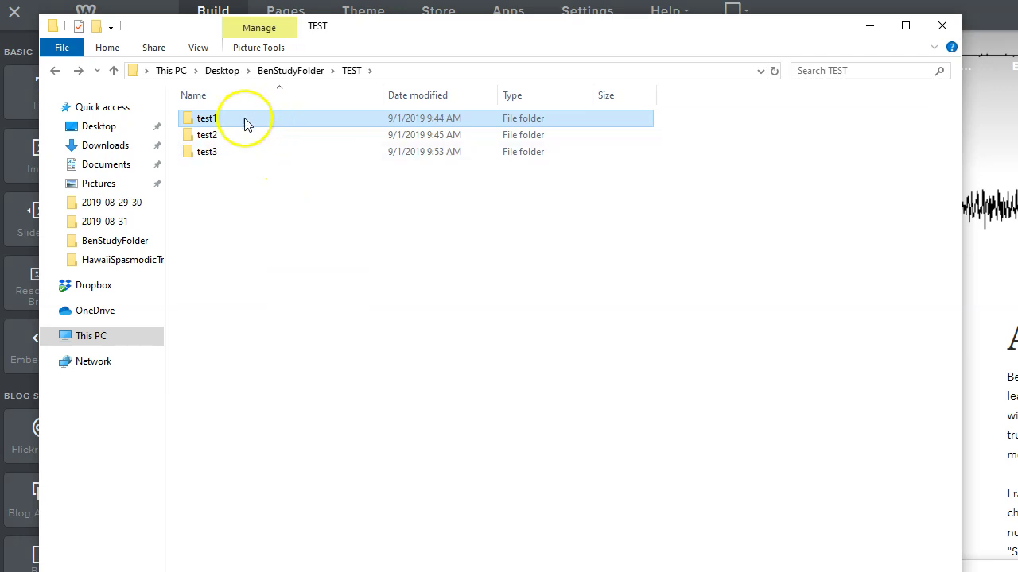
Open test1, test2 and test3 in turn to compare them, ending inside test1.
{"action": "mouse_move", "coordinate": [229, 120]}
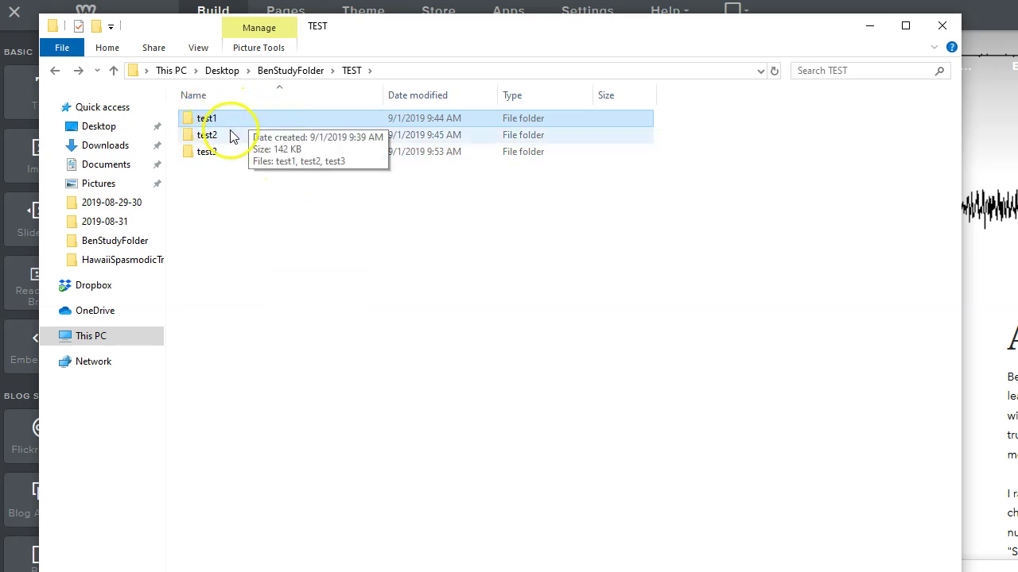
{"action": "mouse_move", "coordinate": [233, 146]}
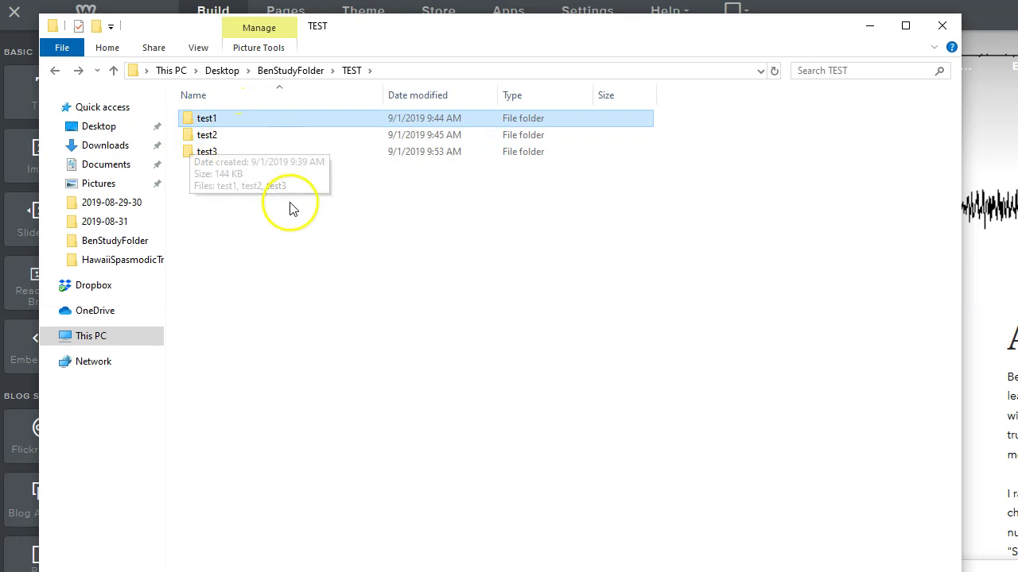
{"action": "double_click", "coordinate": [231, 119]}
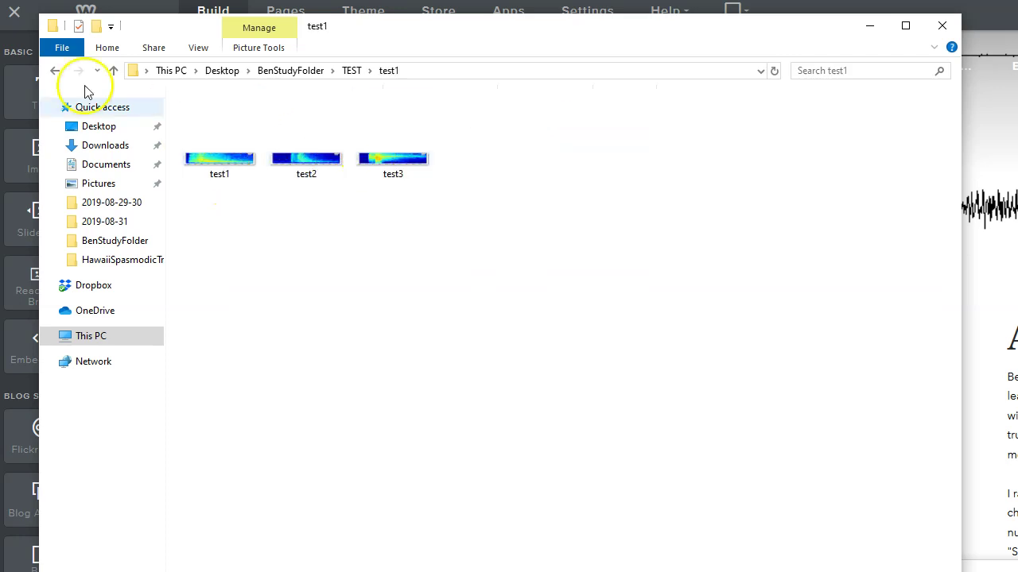
{"action": "left_click", "coordinate": [54, 72]}
{"action": "double_click", "coordinate": [244, 135]}
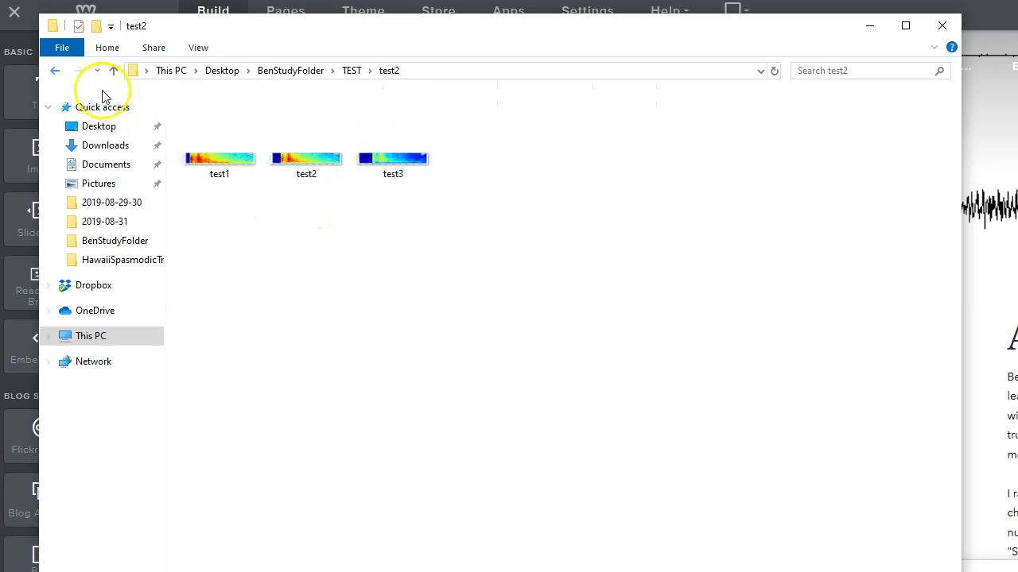
{"action": "left_click", "coordinate": [55, 76]}
{"action": "double_click", "coordinate": [215, 151]}
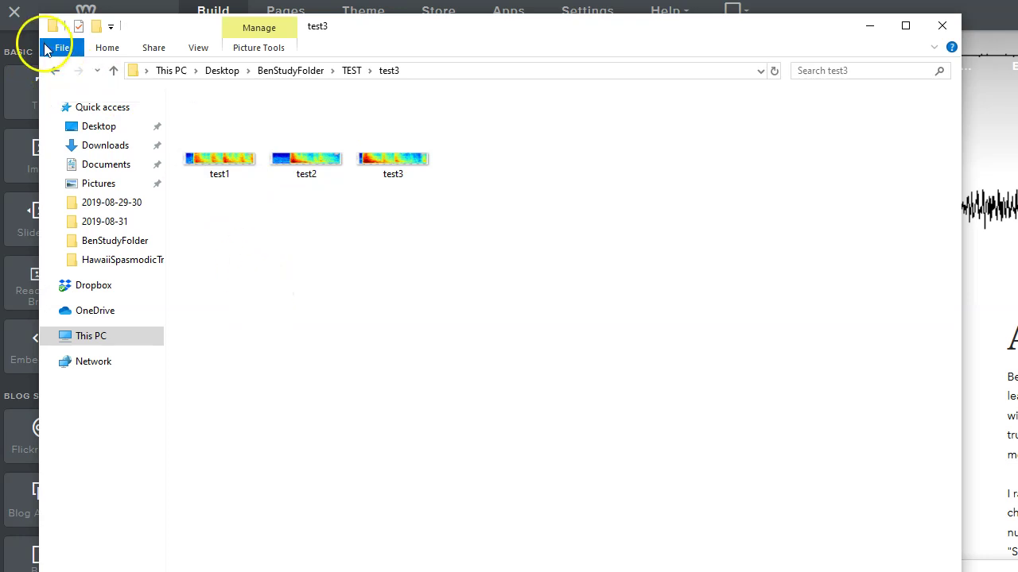
{"action": "left_click", "coordinate": [52, 73]}
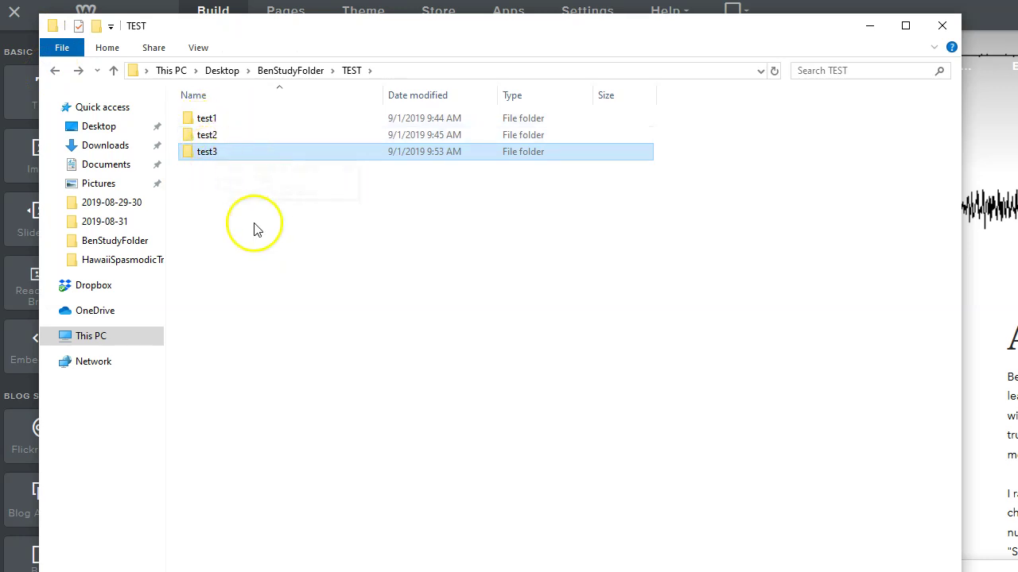
{"action": "double_click", "coordinate": [229, 124]}
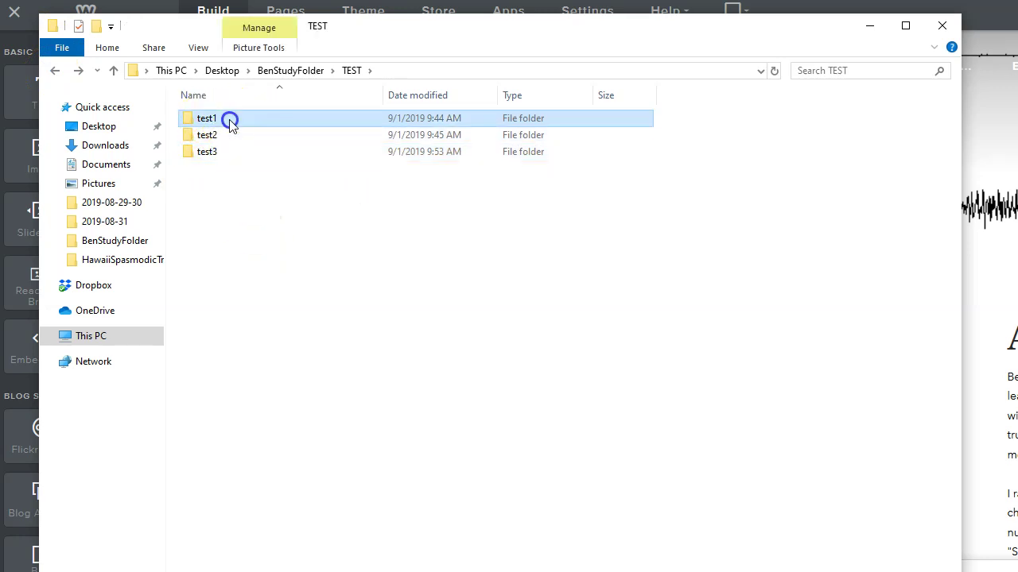
View test1's spectrogram image in Photos, then return to the TEST folder.
{"action": "double_click", "coordinate": [216, 156]}
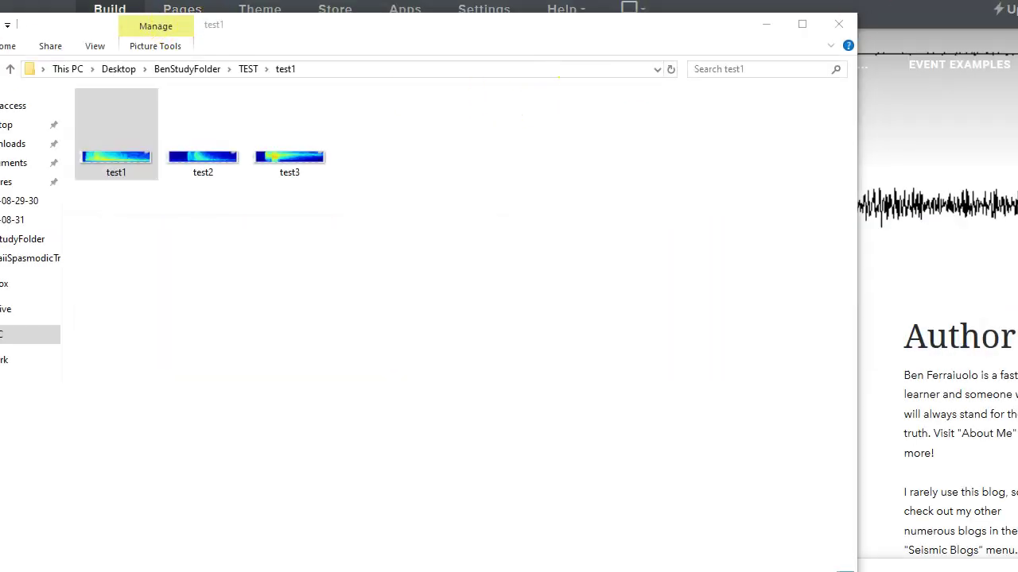
{"action": "key", "text": "alt+Up"}
Open test2 and page through its three Jul 4, 2019 TRAD EHZ HV spectrograms, then return to TEST.
{"action": "left_click", "coordinate": [106, 134]}
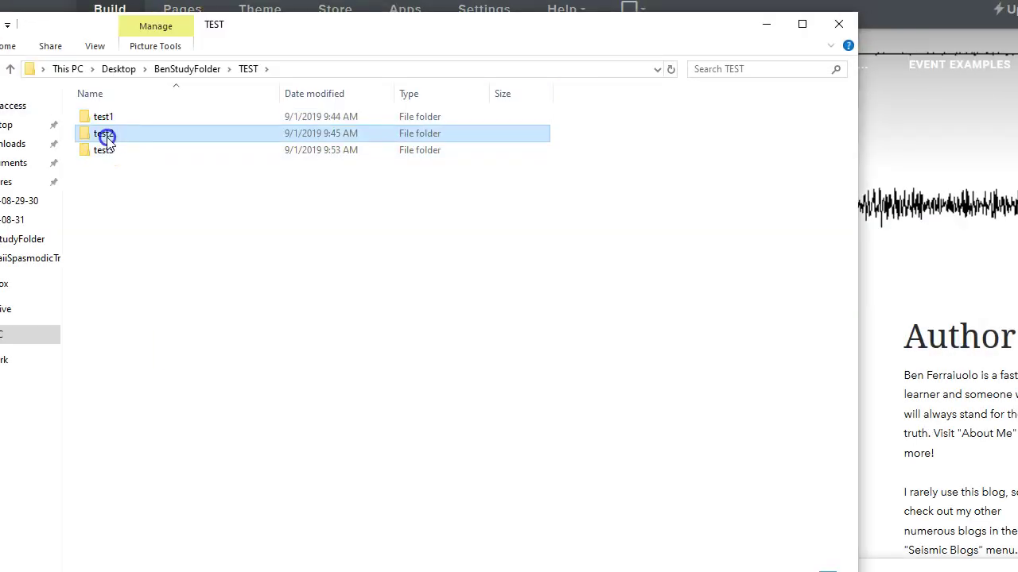
{"action": "double_click", "coordinate": [105, 137]}
{"action": "double_click", "coordinate": [115, 138]}
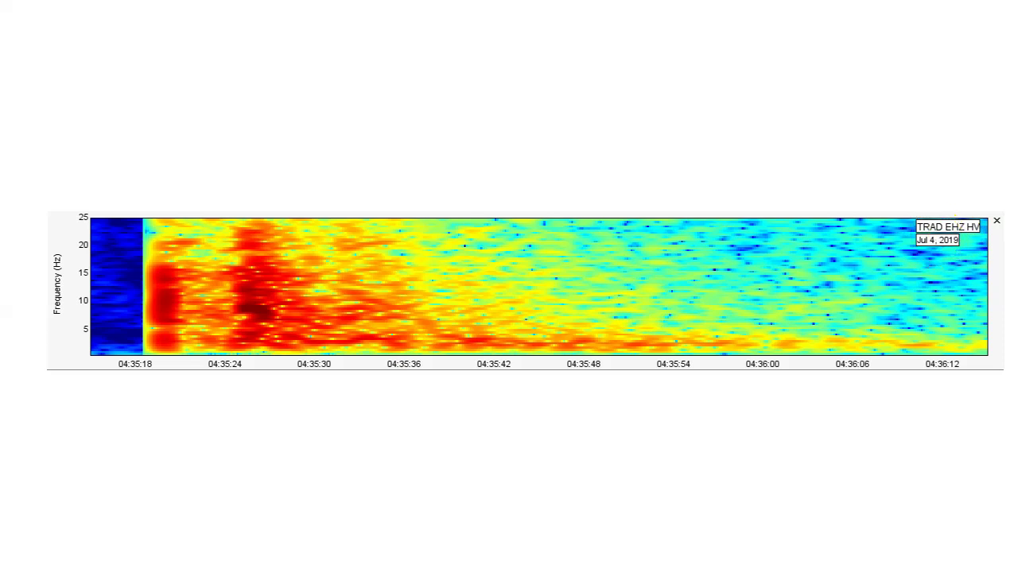
{"action": "key", "text": "Right"}
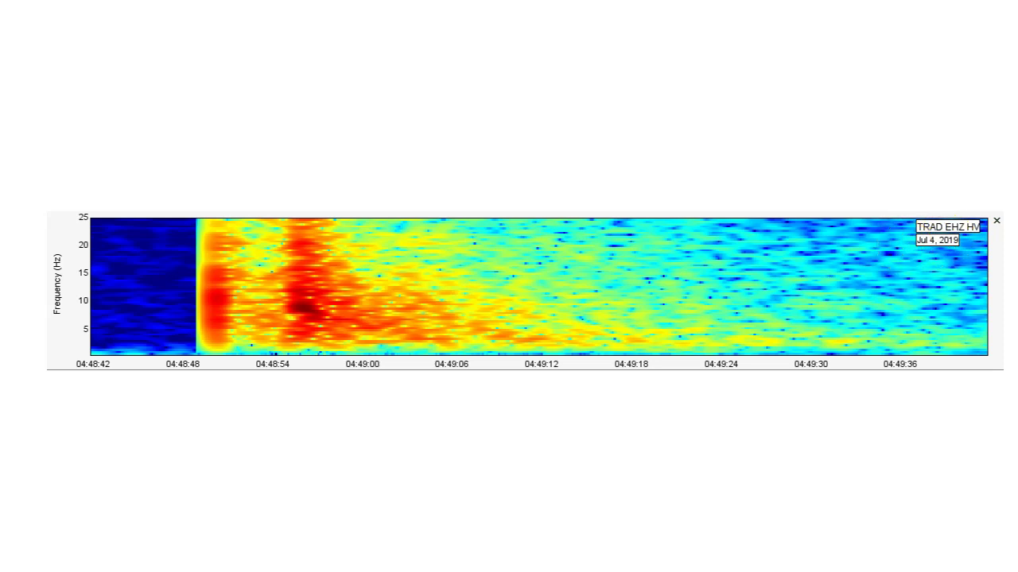
{"action": "key", "text": "Right"}
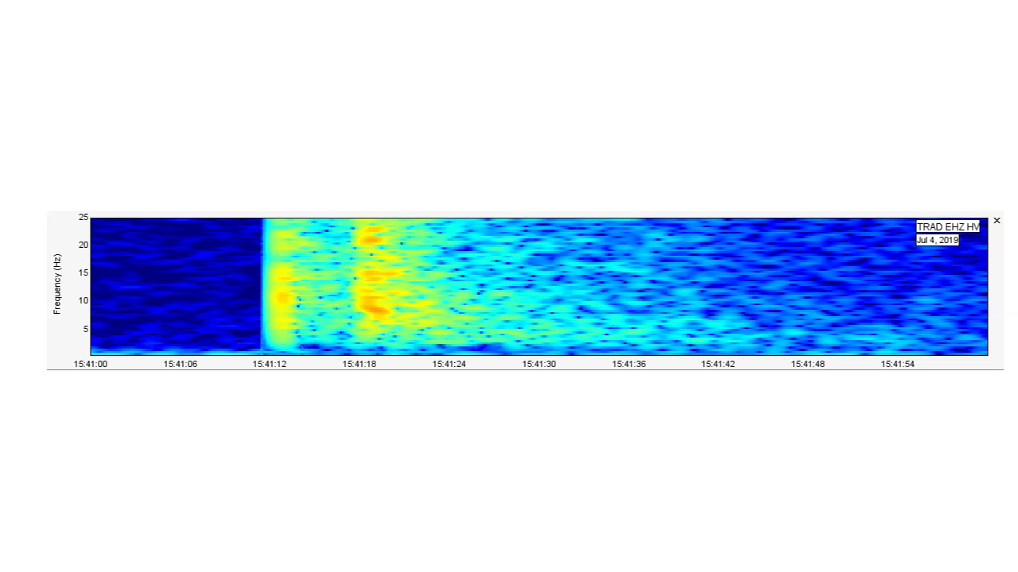
{"action": "key", "text": "Escape"}
{"action": "key", "text": "alt+Up"}
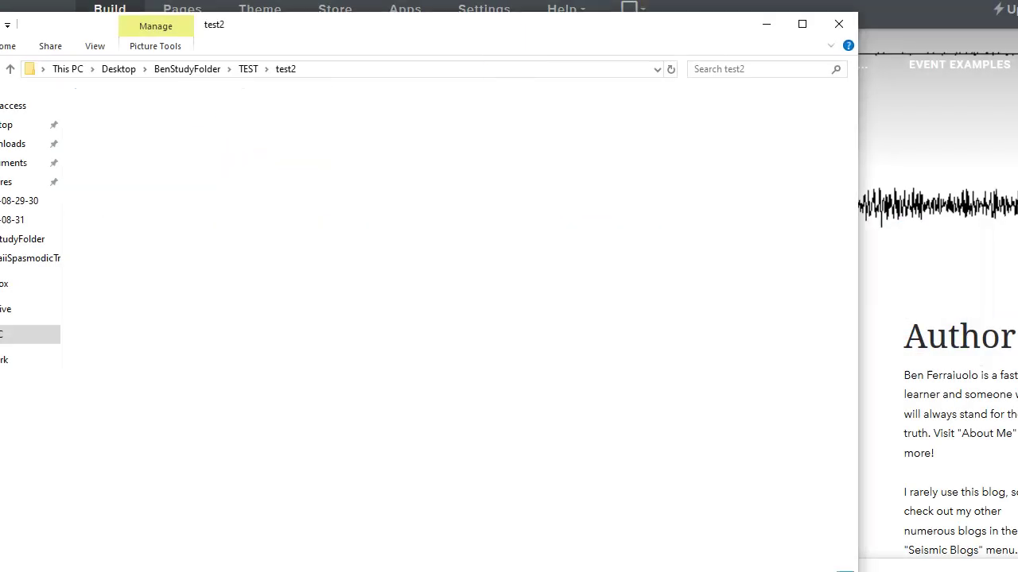
Open test3 and browse its Aug 31, 2019 B944 EHZ PB spectrograms full screen, then close the viewer.
{"action": "double_click", "coordinate": [114, 149]}
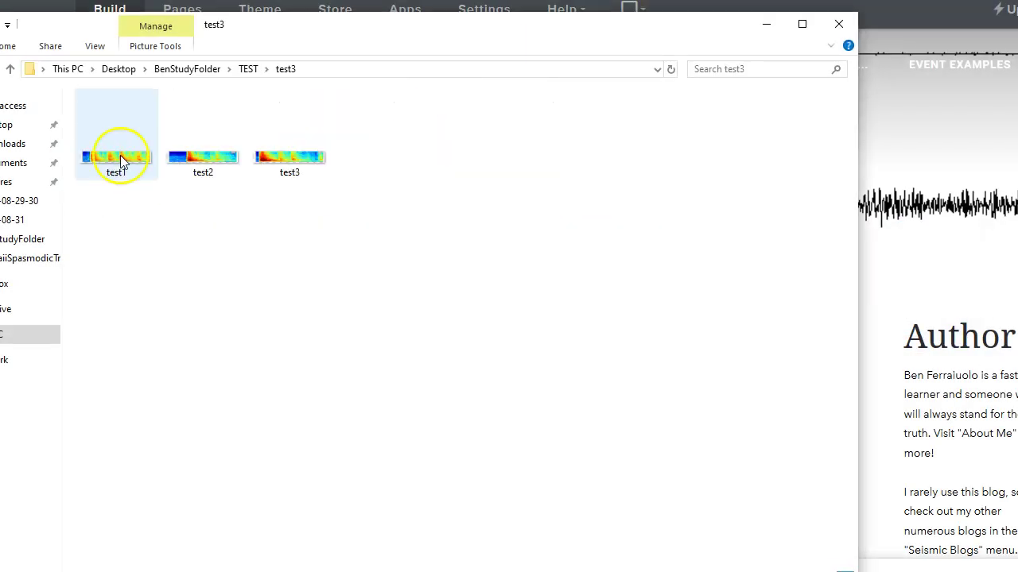
{"action": "double_click", "coordinate": [117, 171]}
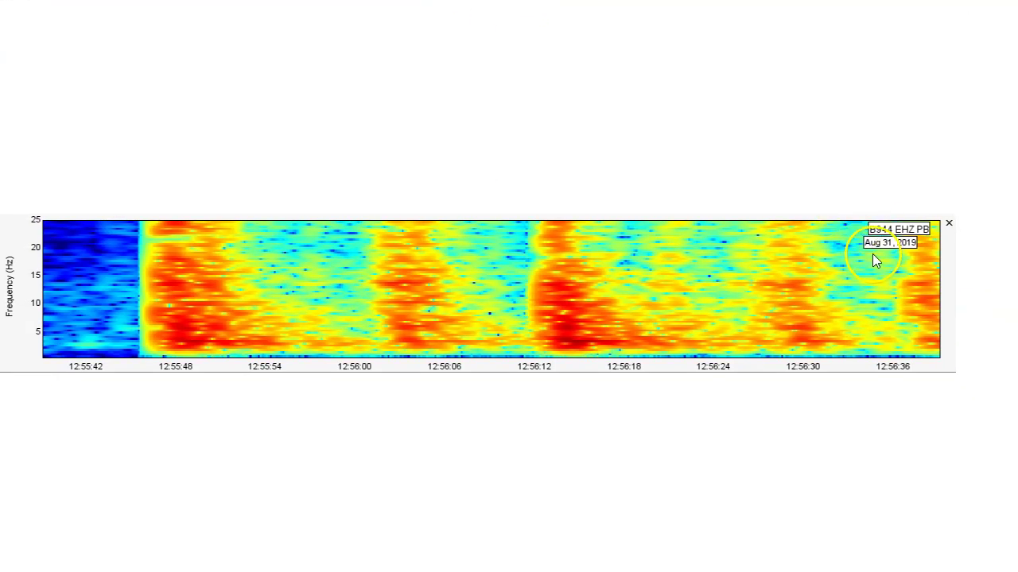
{"action": "key", "text": "Right"}
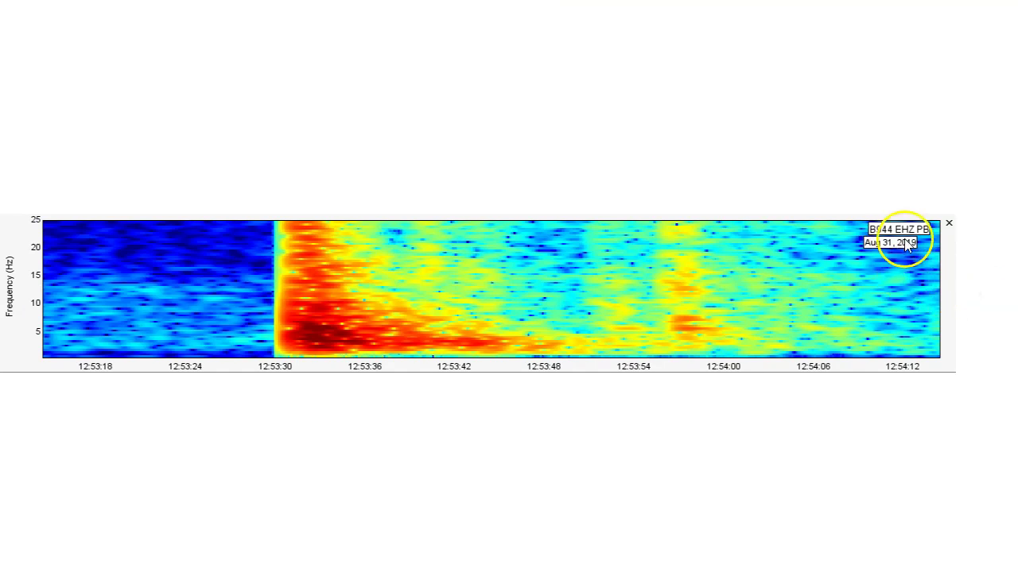
{"action": "key", "text": "Right"}
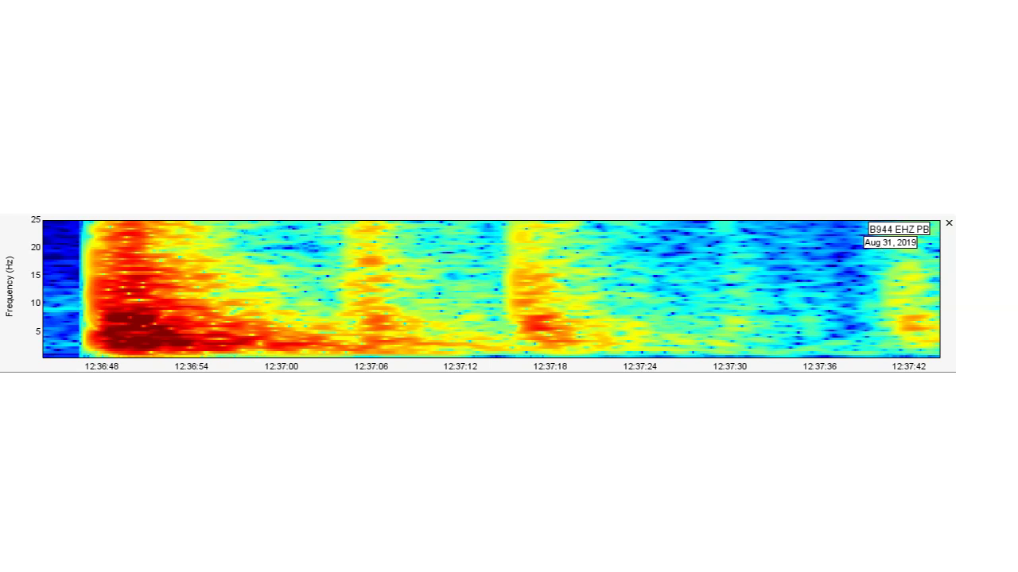
{"action": "key", "text": "Escape"}
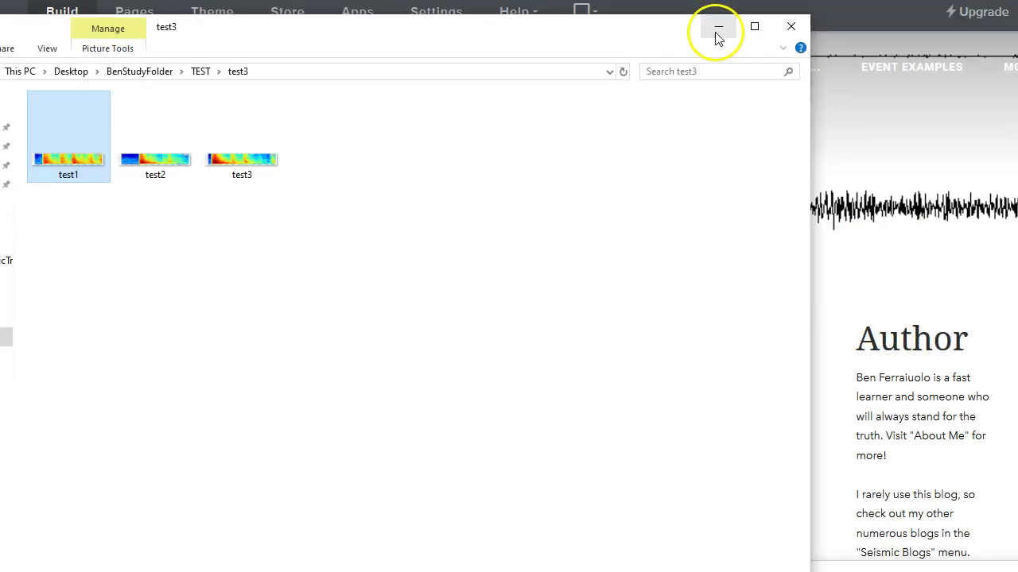
Minimize Explorer and create a new blog post titled 'TES TEST TESTSTST'.
{"action": "left_click", "coordinate": [718, 27]}
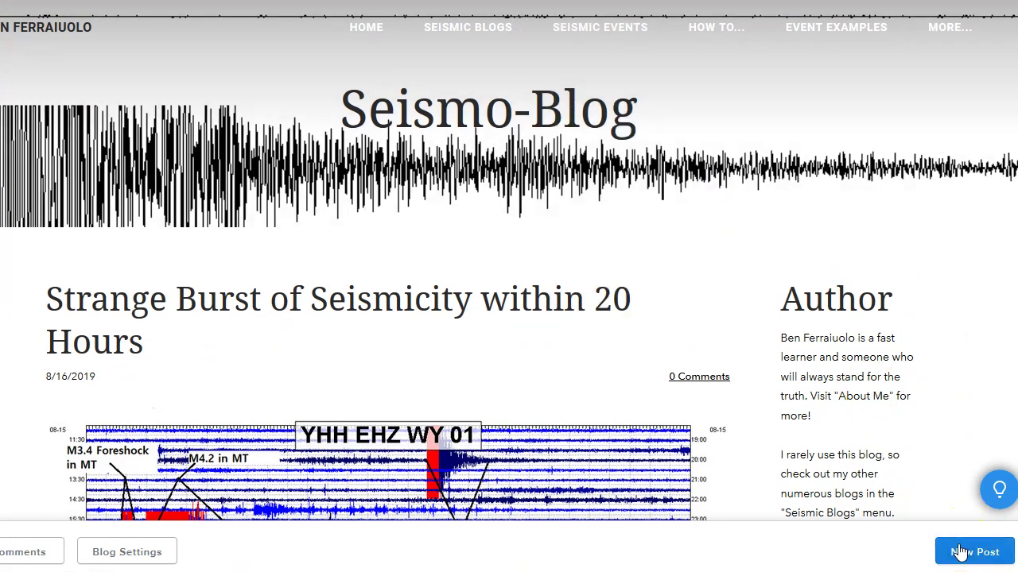
{"action": "left_click", "coordinate": [961, 552]}
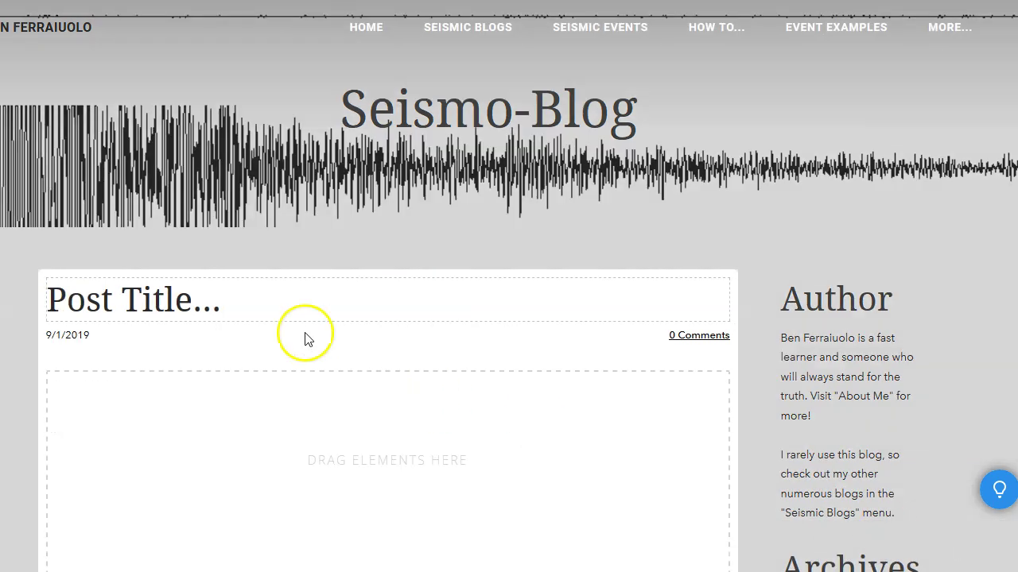
{"action": "left_click", "coordinate": [259, 301]}
{"action": "type", "text": "TES TEST TESTSTST"}
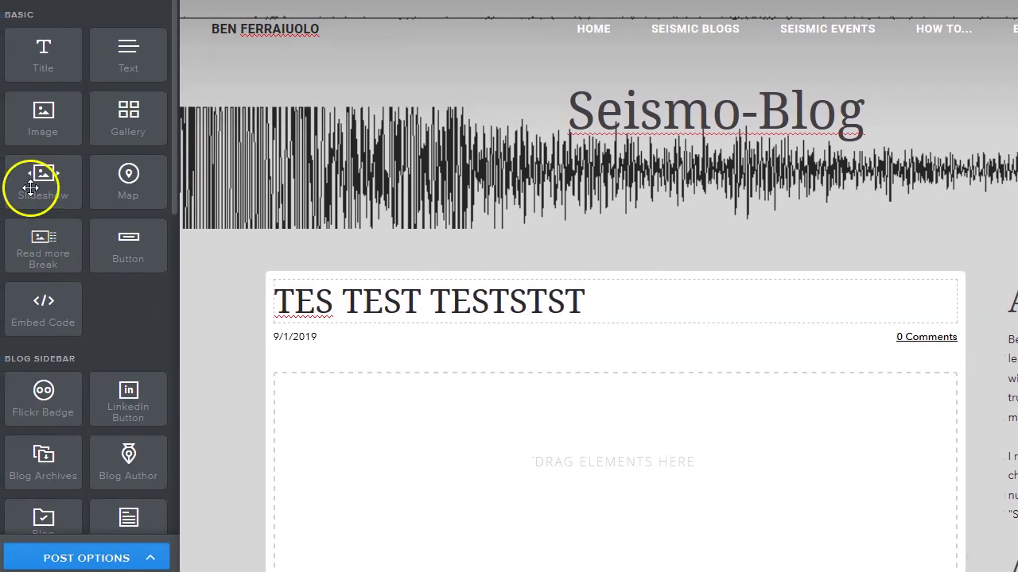
Add a slideshow element at the top of the post body.
{"action": "left_click_drag", "start_coordinate": [42, 183], "coordinate": [557, 442]}
{"action": "left_click", "coordinate": [824, 474]}
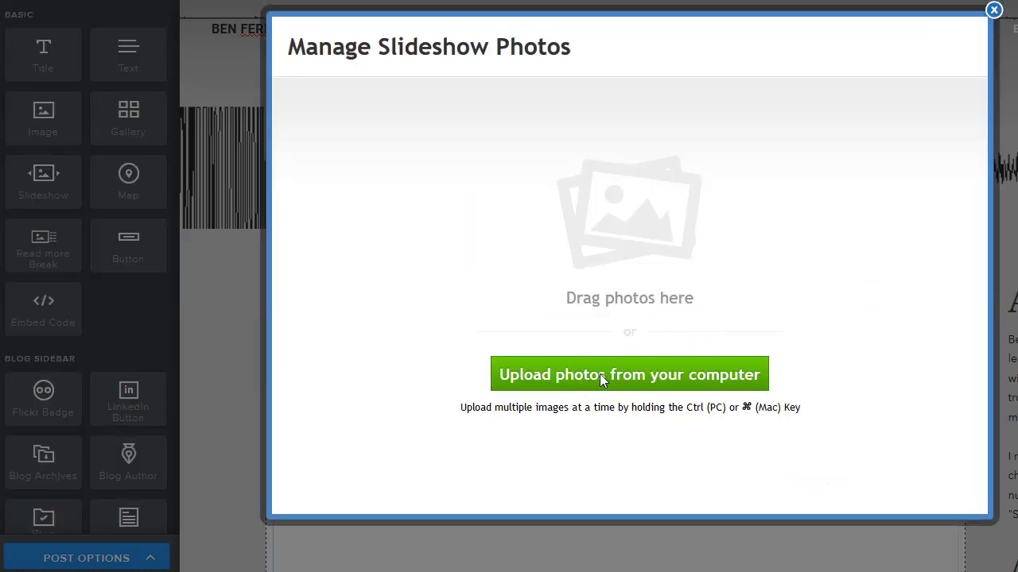
{"action": "left_click", "coordinate": [600, 375]}
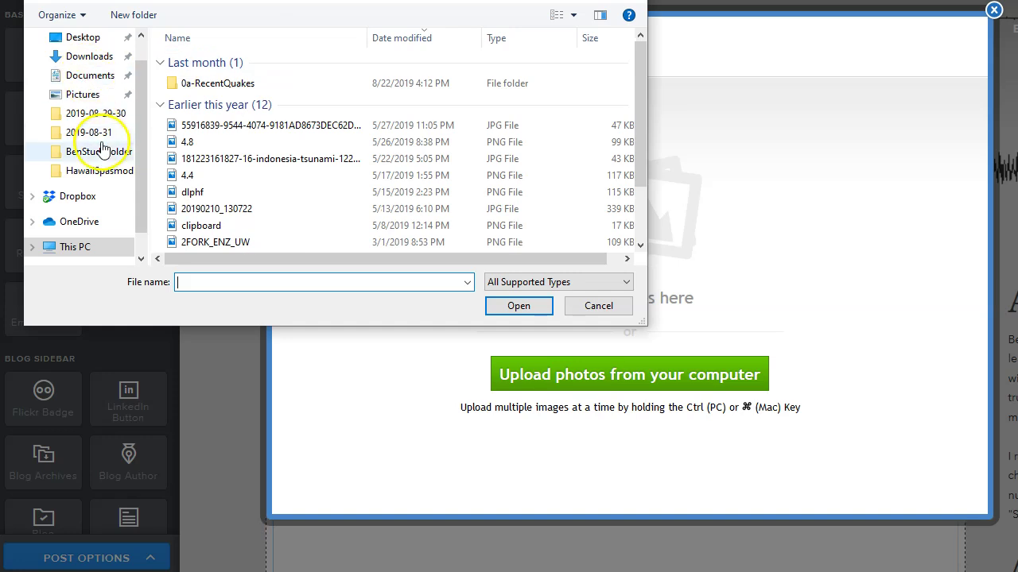
Upload the test1, test2 and test3 images from TEST\test1 and save the slideshow.
{"action": "left_click", "coordinate": [100, 151]}
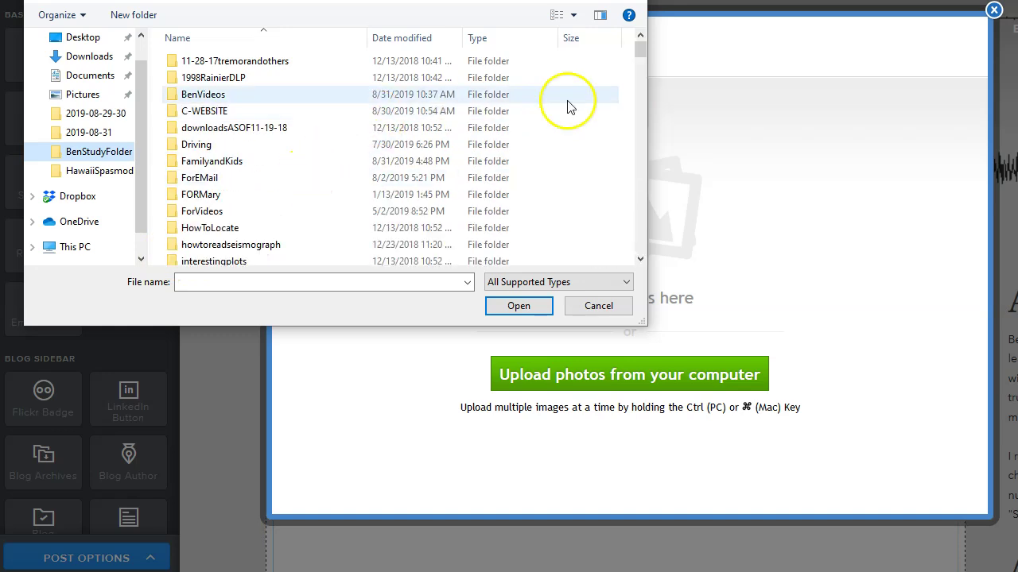
{"action": "left_click_drag", "start_coordinate": [641, 49], "coordinate": [645, 80]}
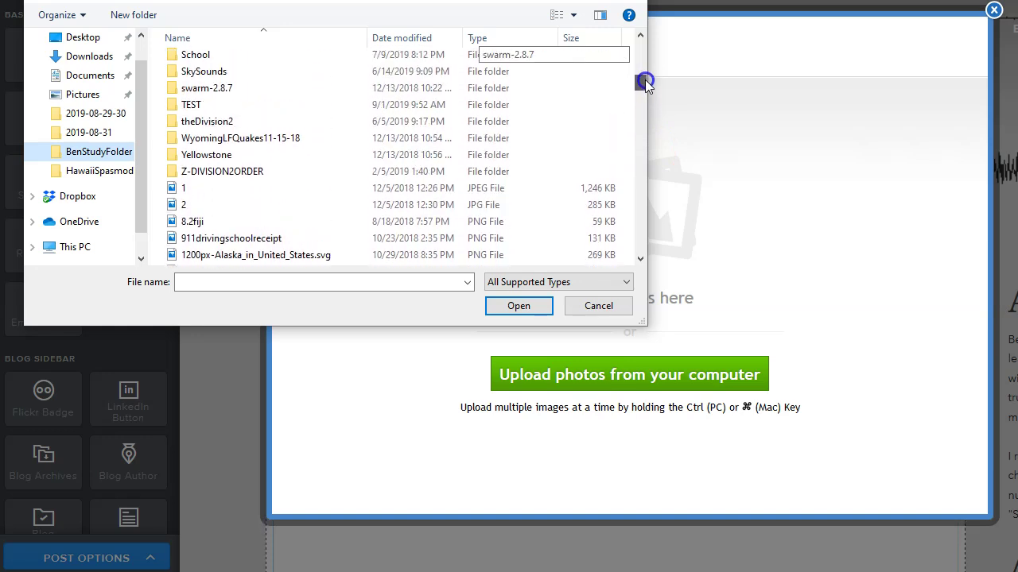
{"action": "double_click", "coordinate": [200, 104]}
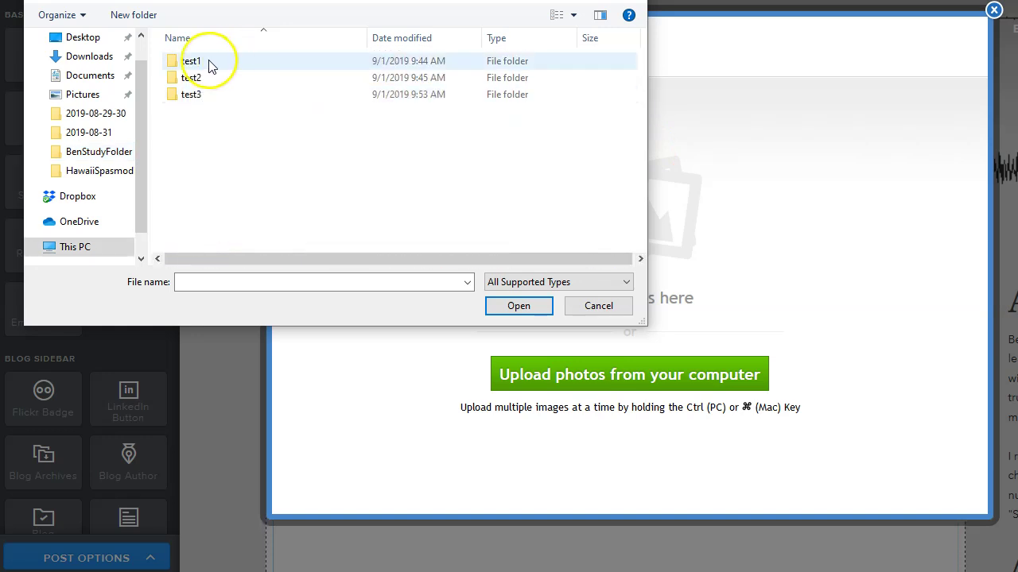
{"action": "scroll", "coordinate": [203, 117], "scroll_direction": "up", "scroll_amount": 3}
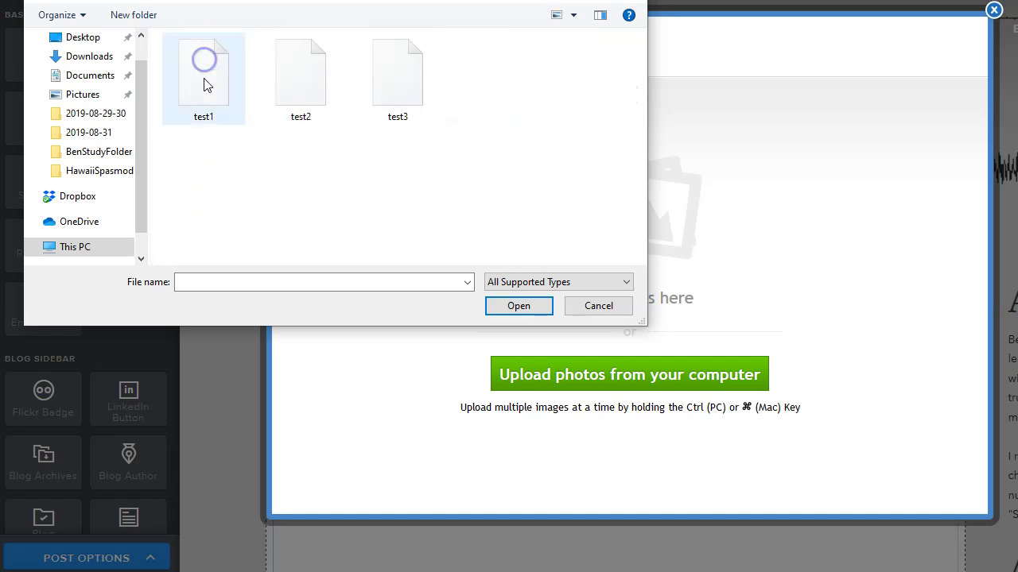
{"action": "left_click", "coordinate": [200, 91]}
{"action": "left_click", "coordinate": [389, 96], "text": "shift"}
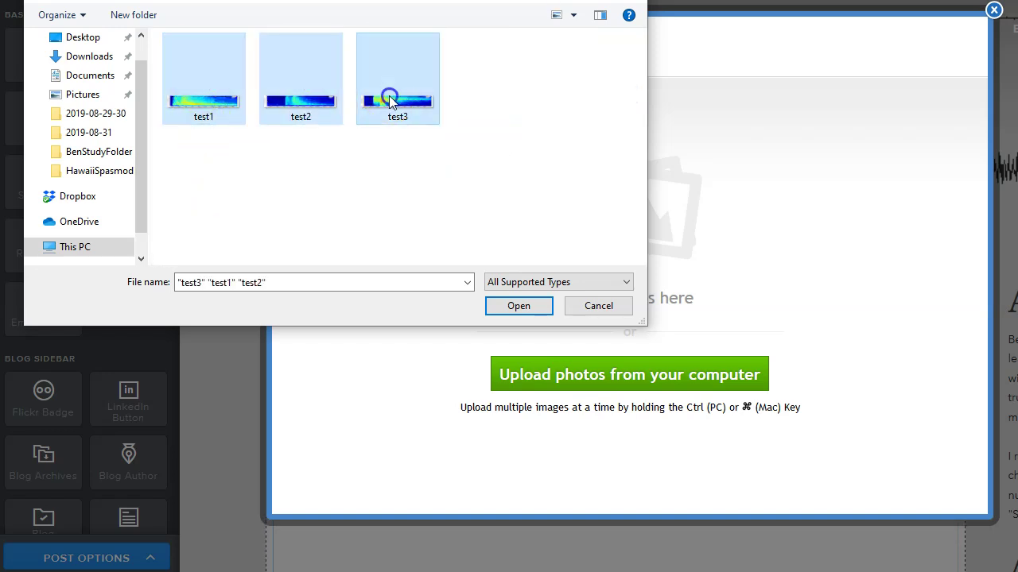
{"action": "key", "text": "Return"}
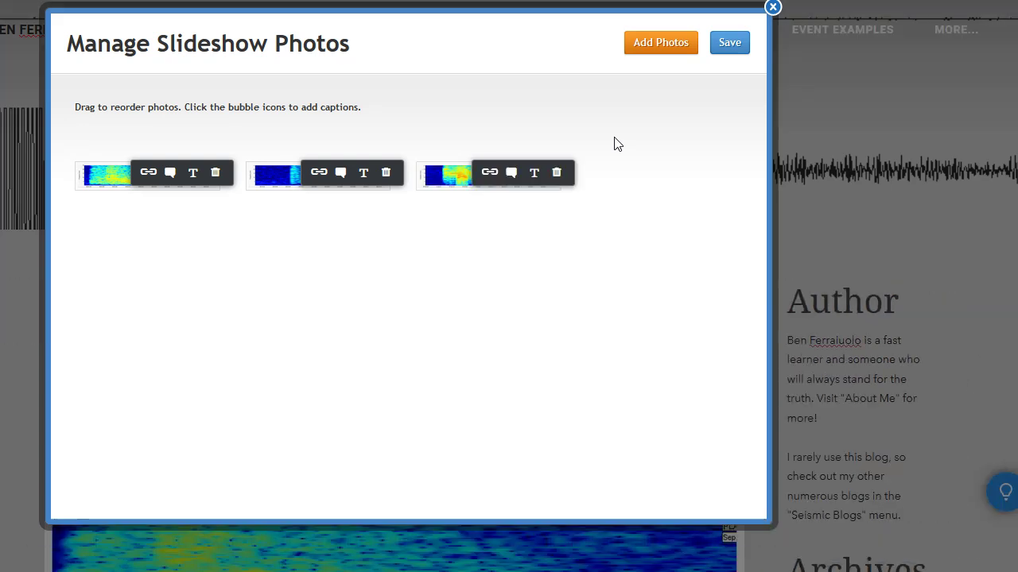
{"action": "left_click", "coordinate": [729, 44]}
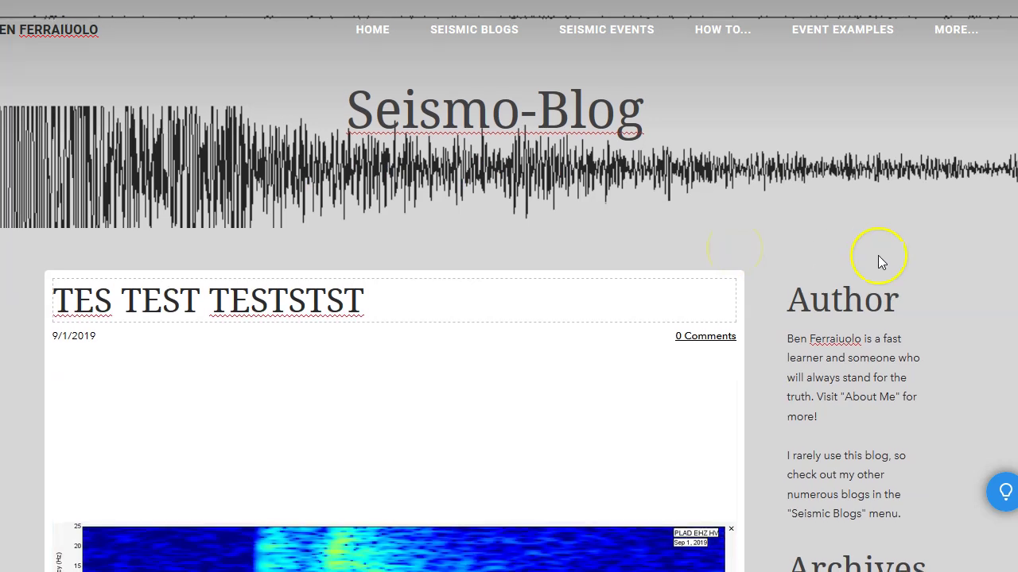
Add a second slideshow below the first and start uploading photos from the computer.
{"action": "scroll", "coordinate": [879, 259], "scroll_direction": "down", "scroll_amount": 4}
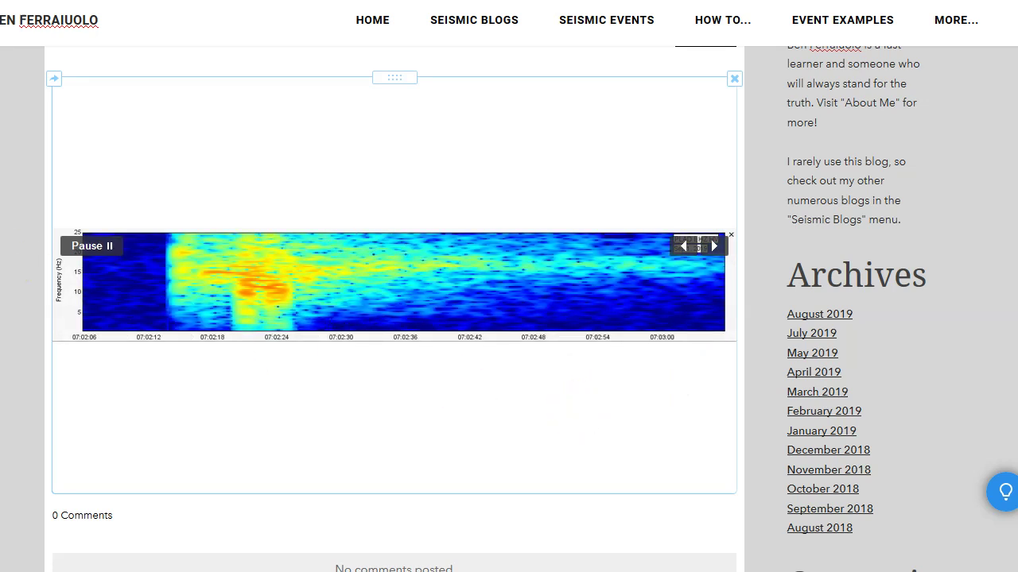
{"action": "left_click_drag", "start_coordinate": [205, 408], "coordinate": [399, 510]}
{"action": "left_click", "coordinate": [597, 480]}
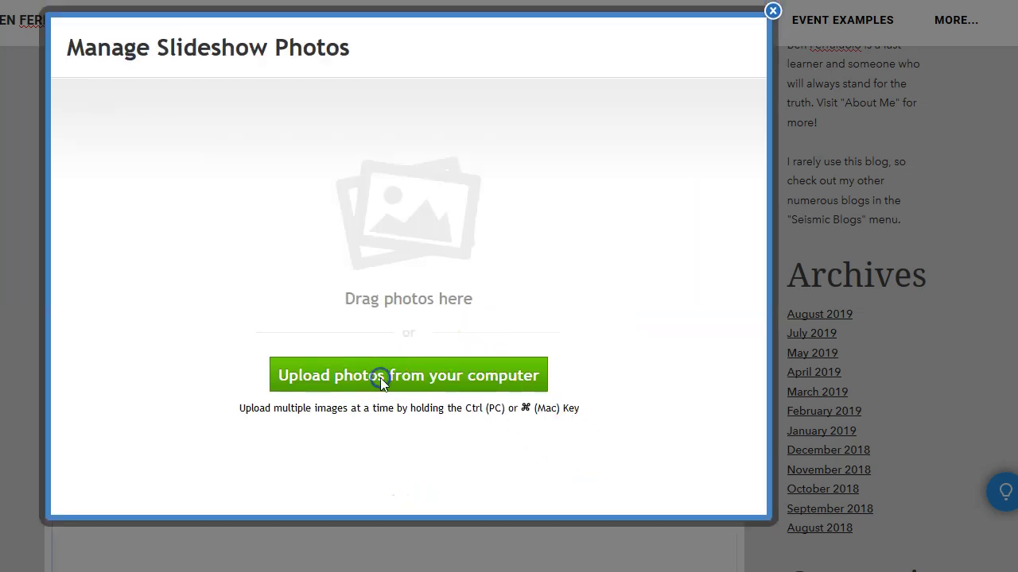
{"action": "left_click", "coordinate": [380, 383]}
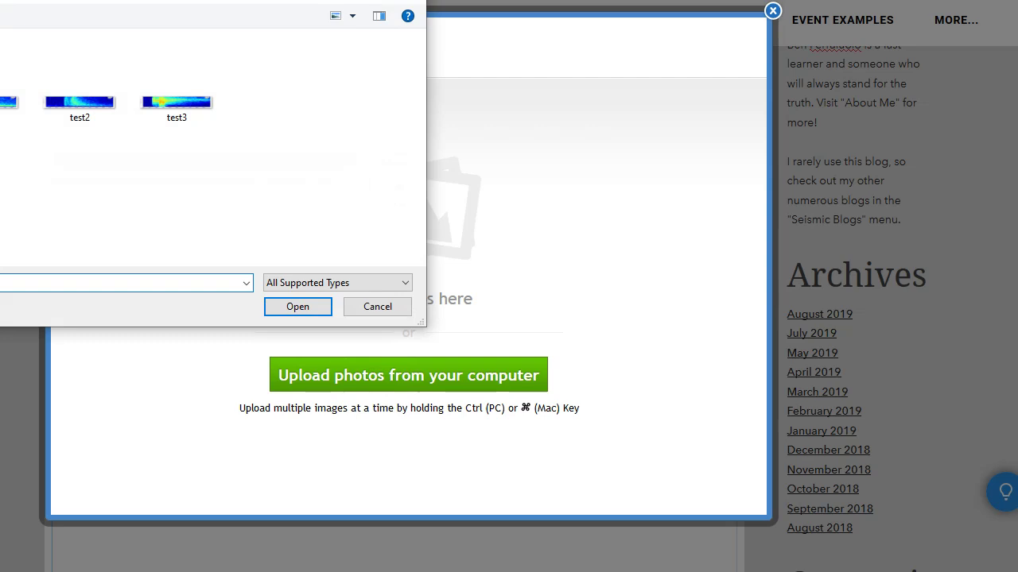
{"action": "left_click_drag", "start_coordinate": [205, 0], "coordinate": [377, 37]}
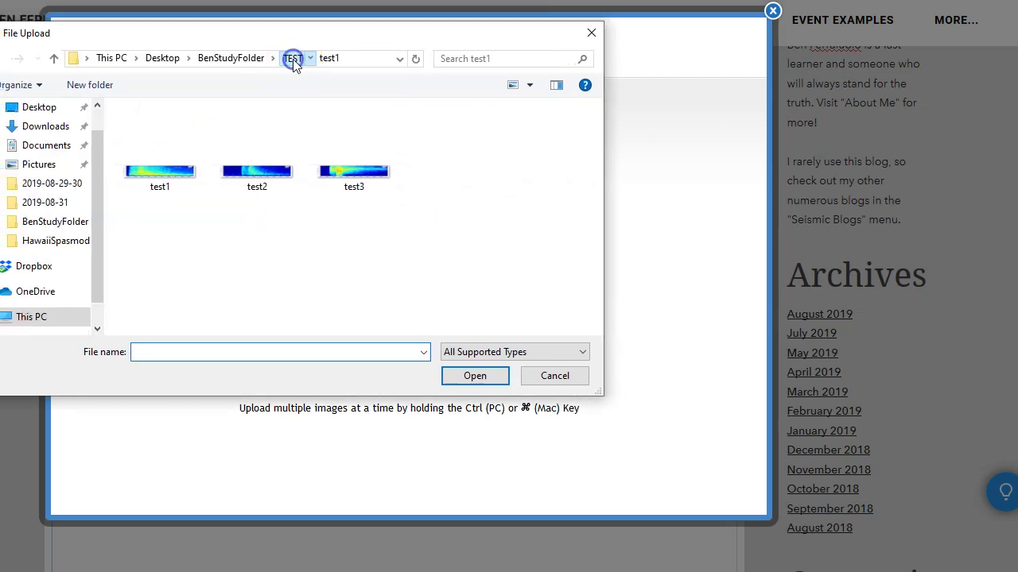
Look into the test2, test1 and test3 folders in the upload dialog to compare them.
{"action": "left_click", "coordinate": [292, 59]}
{"action": "double_click", "coordinate": [145, 141]}
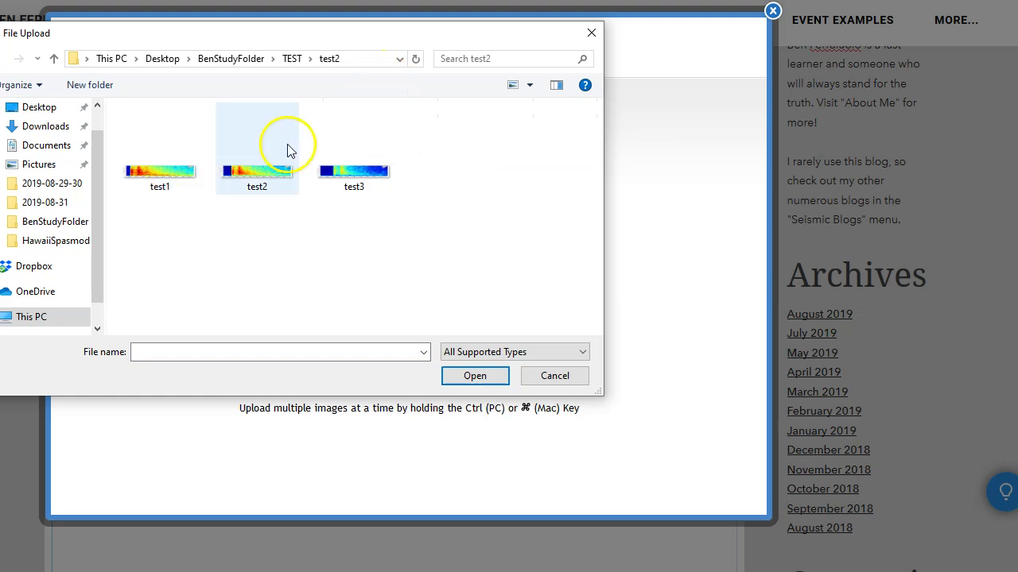
{"action": "left_click", "coordinate": [292, 59]}
{"action": "left_click", "coordinate": [139, 134]}
{"action": "double_click", "coordinate": [139, 133]}
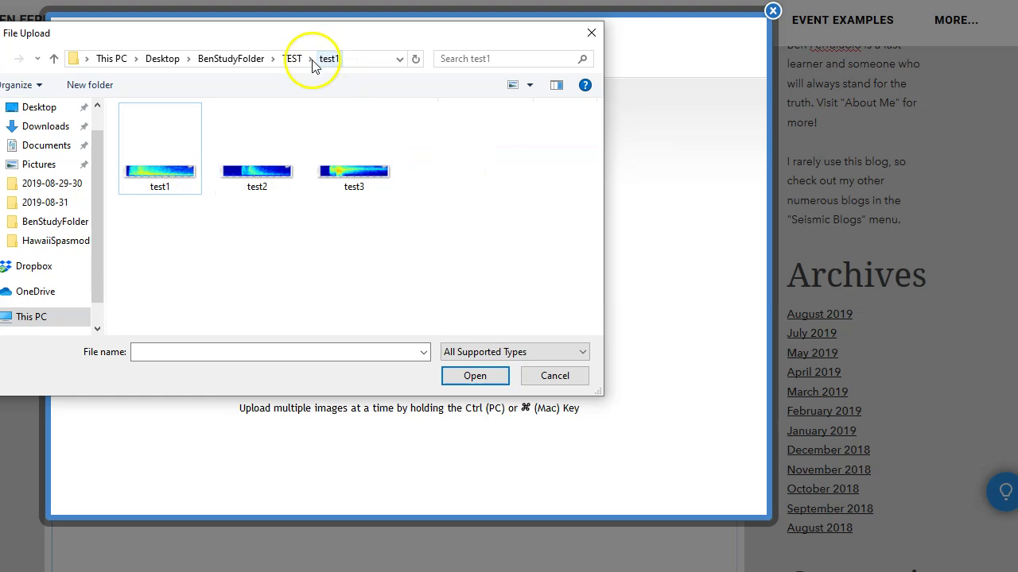
{"action": "left_click", "coordinate": [292, 59]}
{"action": "left_click", "coordinate": [143, 169]}
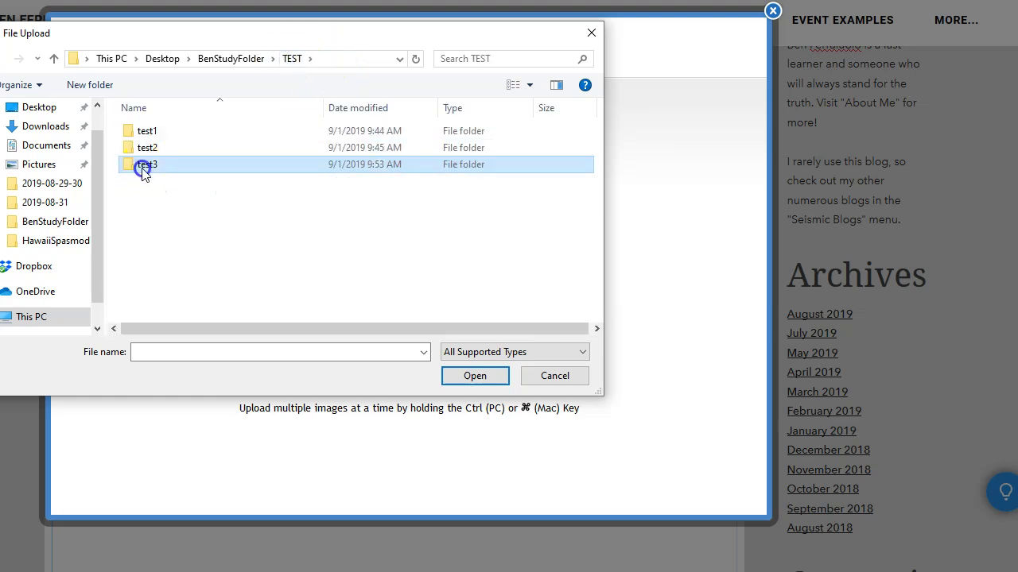
{"action": "double_click", "coordinate": [143, 169]}
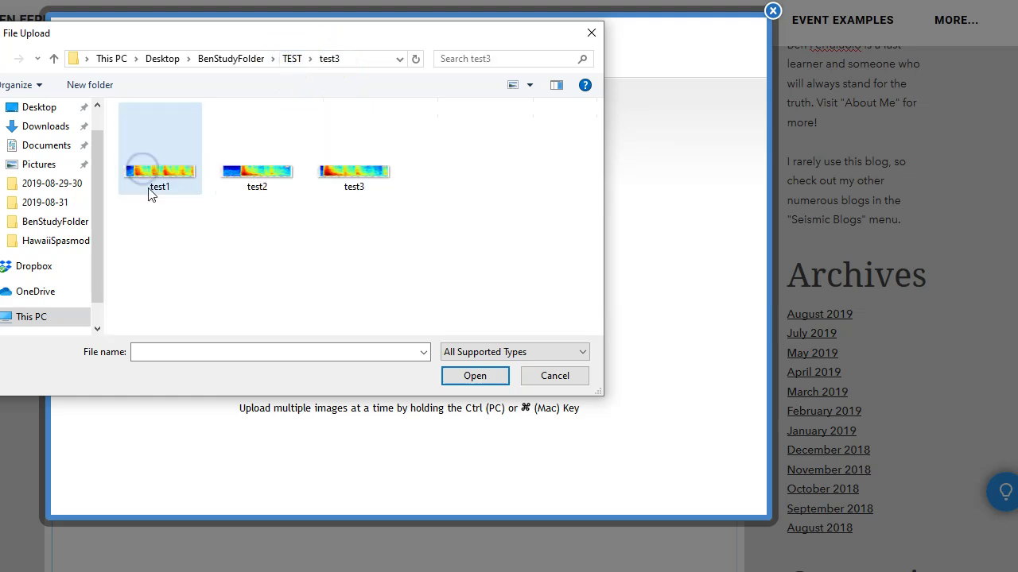
{"action": "left_click", "coordinate": [293, 58]}
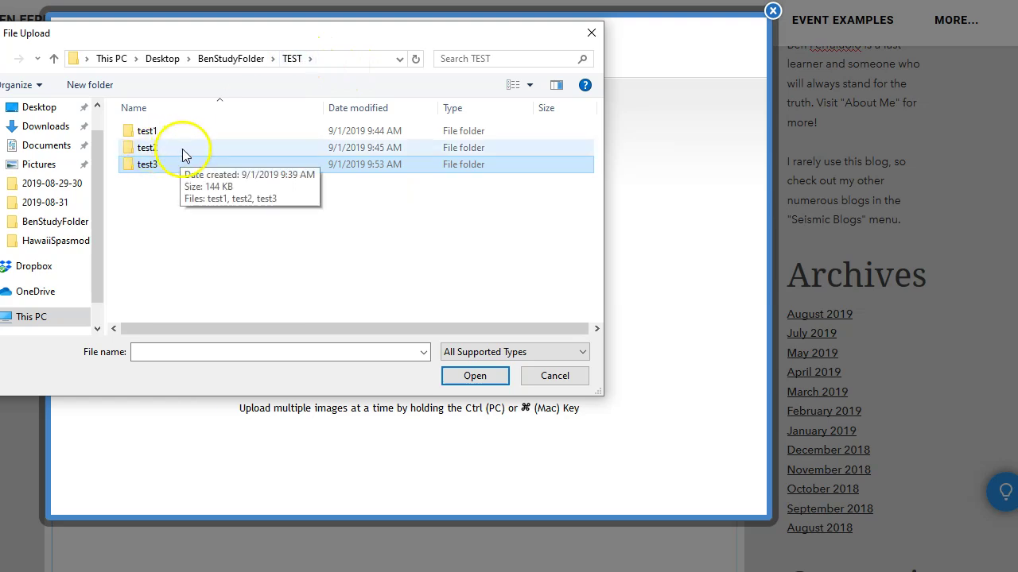
Select the test1, test2 and test3 images in TEST\test2 and upload them.
{"action": "double_click", "coordinate": [159, 147]}
{"action": "left_click", "coordinate": [159, 175]}
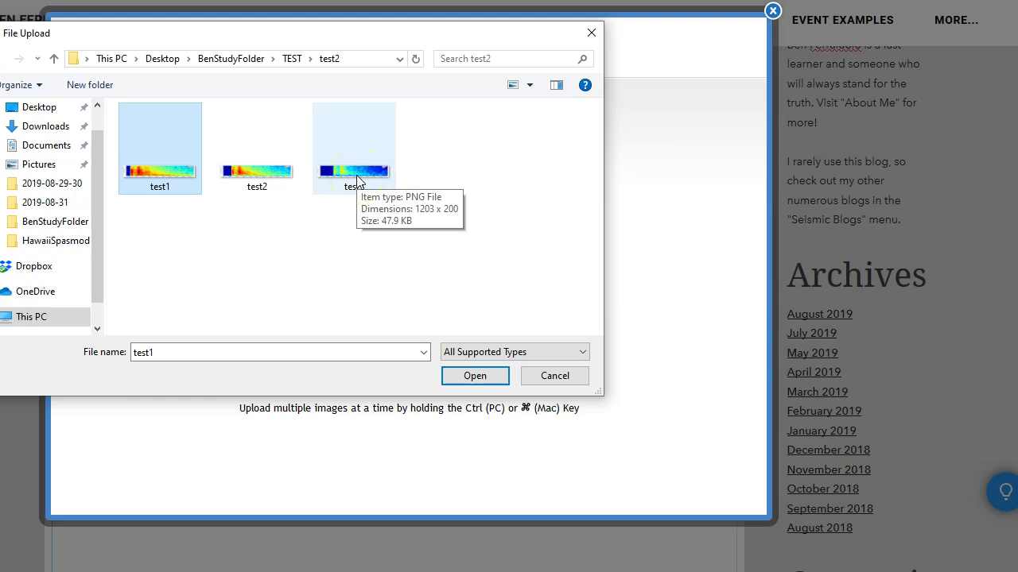
{"action": "left_click", "coordinate": [356, 175], "text": "shift"}
{"action": "left_click", "coordinate": [464, 377]}
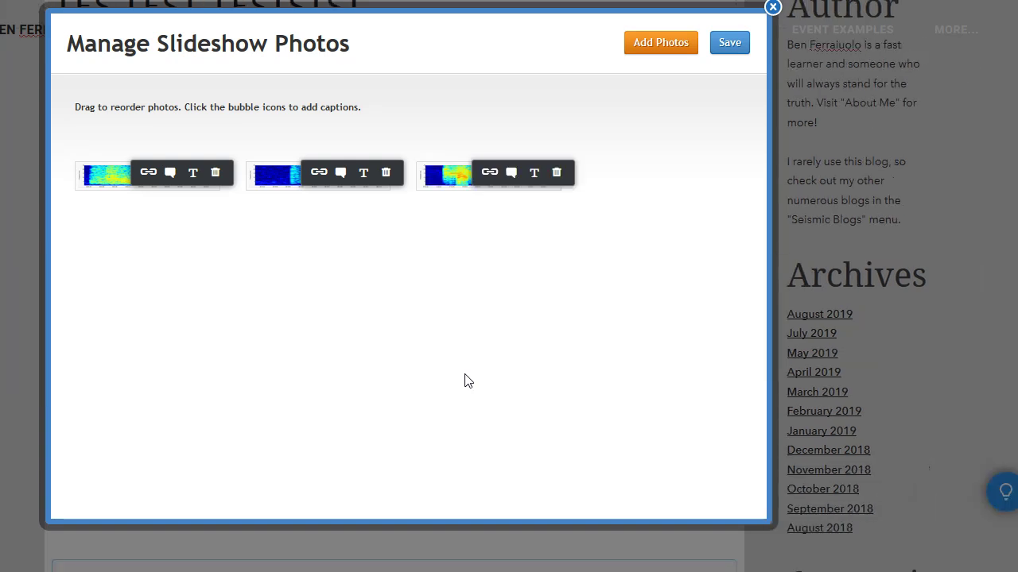
Save the second slideshow's photos and scroll to watch it cycle through the spectrograms.
{"action": "left_click", "coordinate": [728, 42]}
{"action": "scroll", "coordinate": [745, 302], "scroll_direction": "down", "scroll_amount": 4}
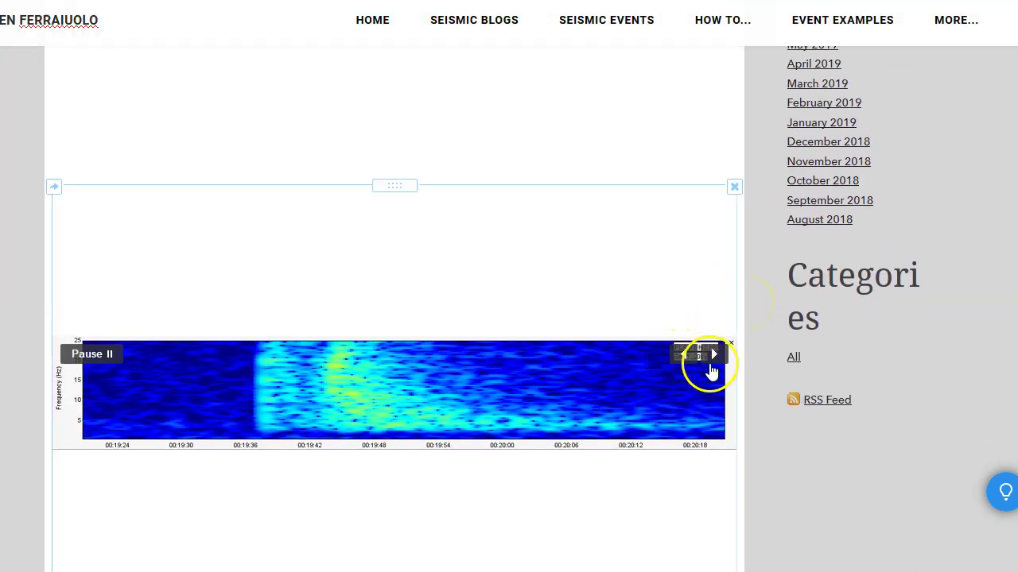
{"action": "scroll", "coordinate": [773, 450], "scroll_direction": "down", "scroll_amount": 1}
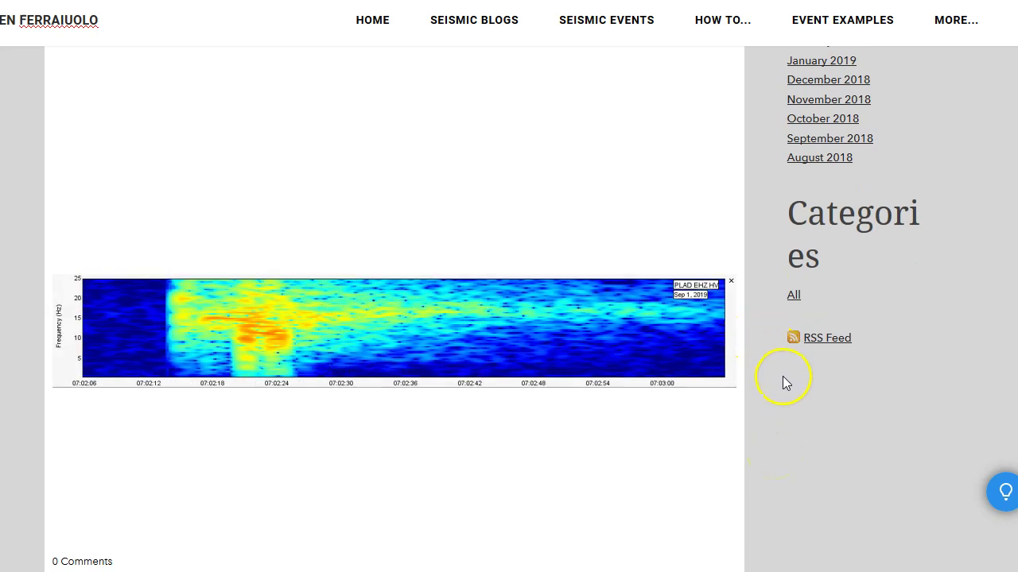
{"action": "scroll", "coordinate": [783, 377], "scroll_direction": "up", "scroll_amount": 4}
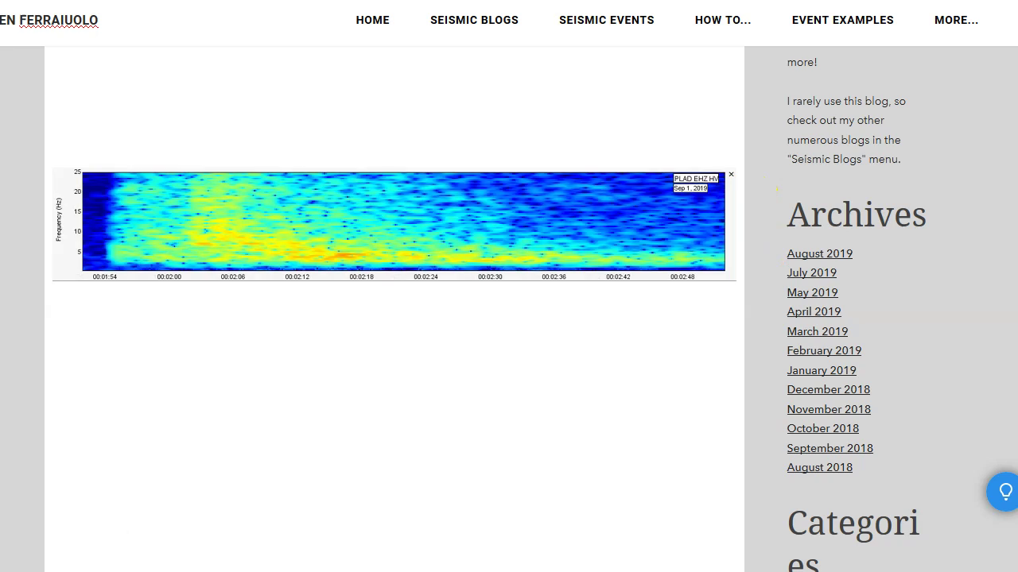
Switch to Explorer, open TEST\test2 and select its test1 spectrogram image.
{"action": "key", "text": "alt+Tab"}
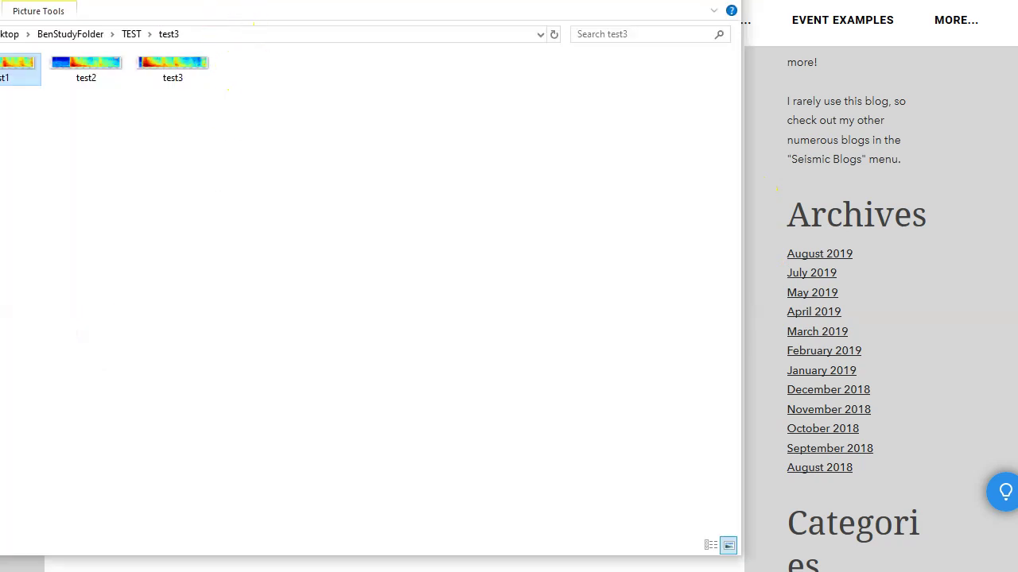
{"action": "left_click", "coordinate": [131, 34]}
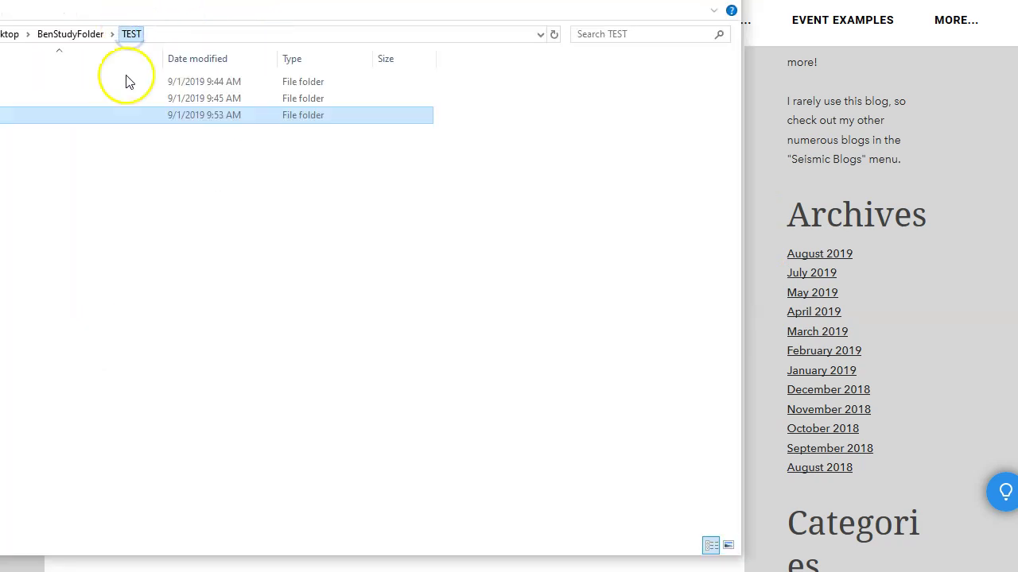
{"action": "double_click", "coordinate": [32, 99]}
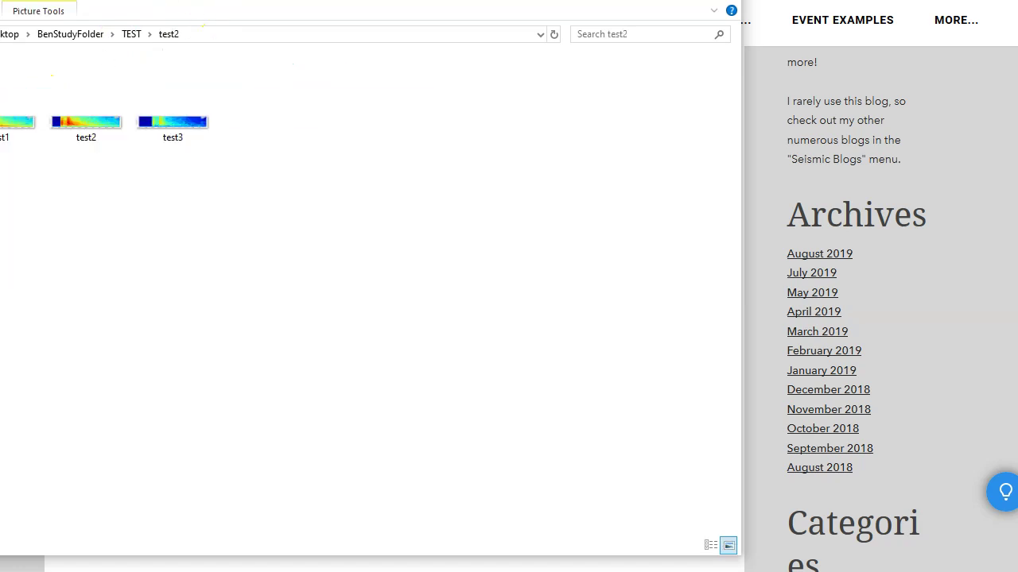
{"action": "left_click_drag", "start_coordinate": [0, 0], "coordinate": [50, 14]}
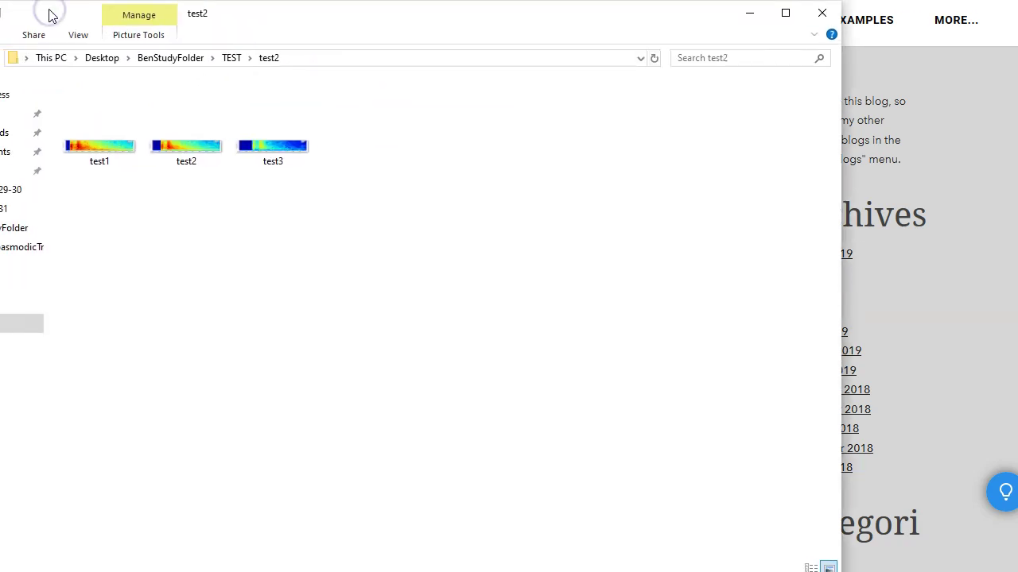
{"action": "left_click", "coordinate": [92, 147]}
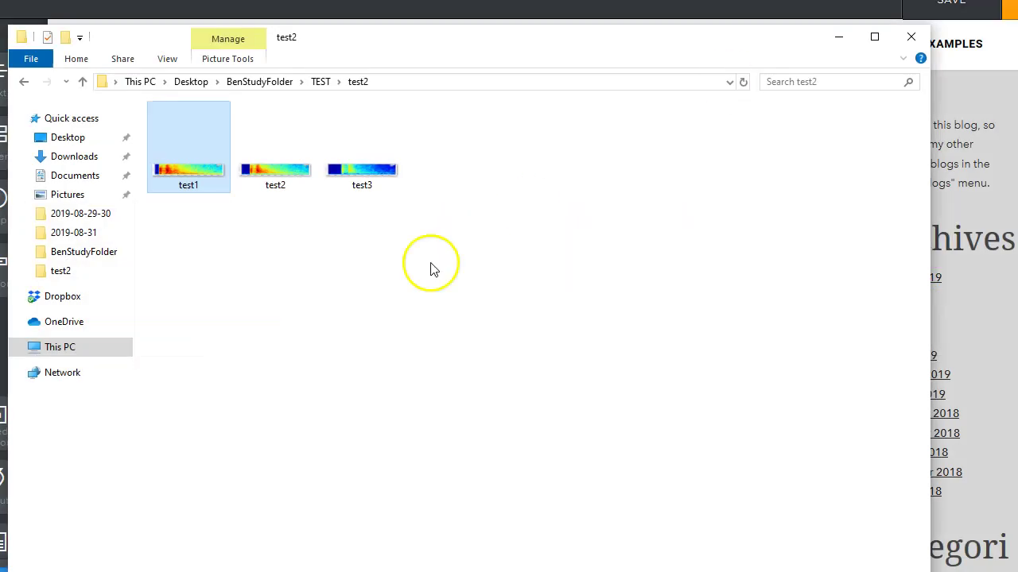
Return to TEST, open the test3 folder and select its test1 spectrogram image.
{"action": "left_click", "coordinate": [320, 83]}
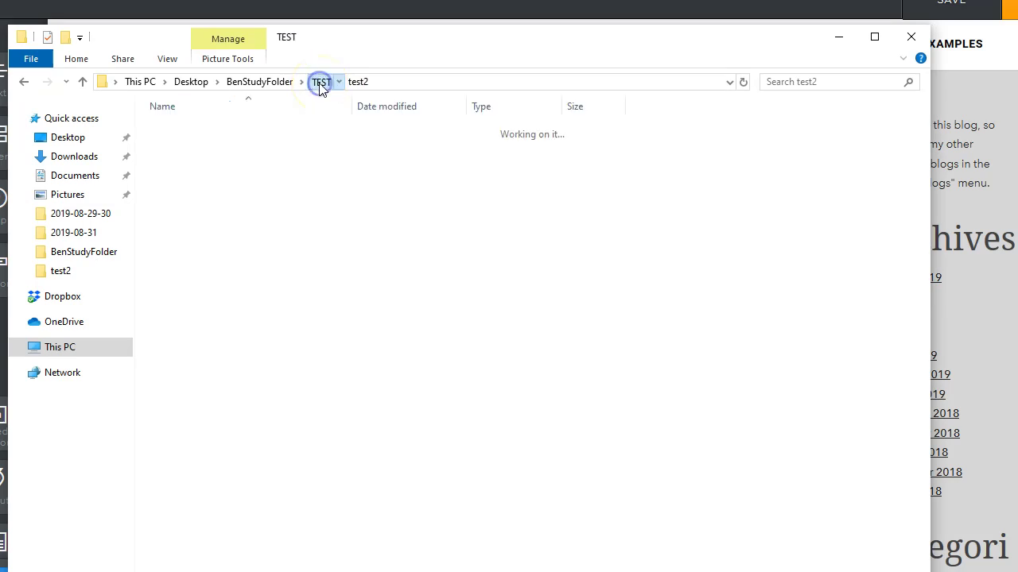
{"action": "left_click", "coordinate": [174, 165]}
{"action": "double_click", "coordinate": [175, 167]}
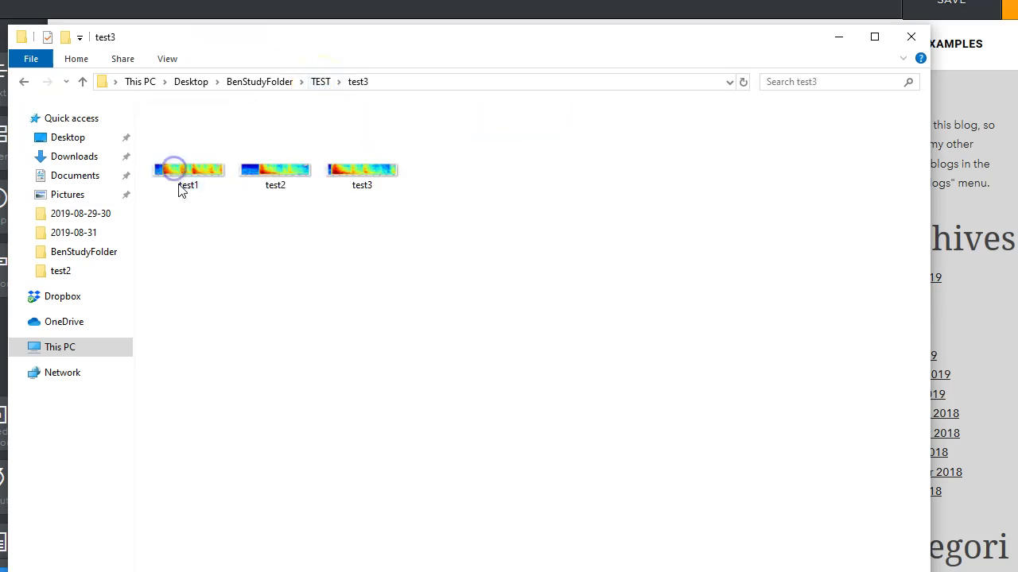
{"action": "left_click", "coordinate": [193, 171]}
{"action": "left_click", "coordinate": [196, 172]}
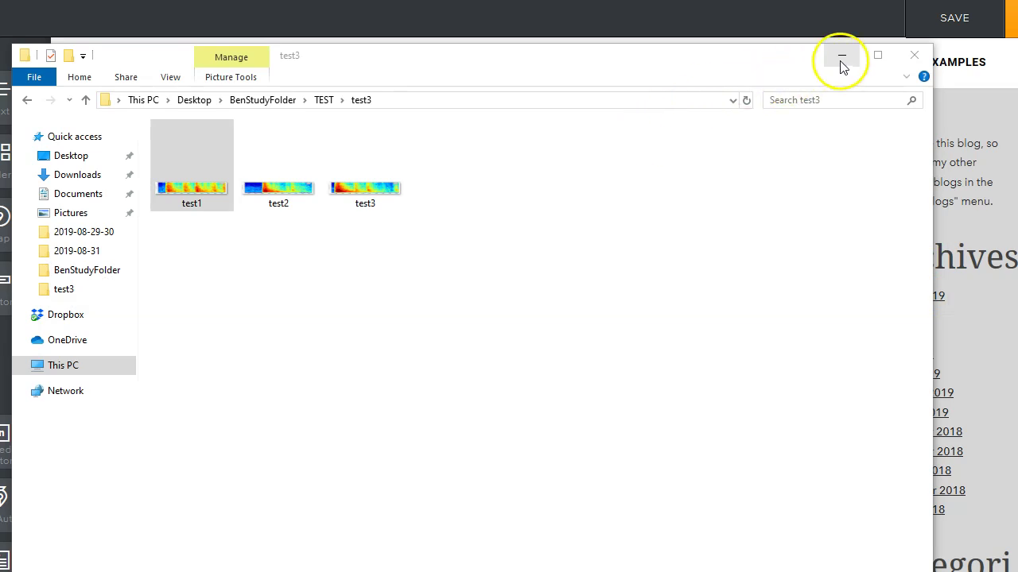
Add a Simple Slideshow element to the blog post.
{"action": "left_click", "coordinate": [839, 56]}
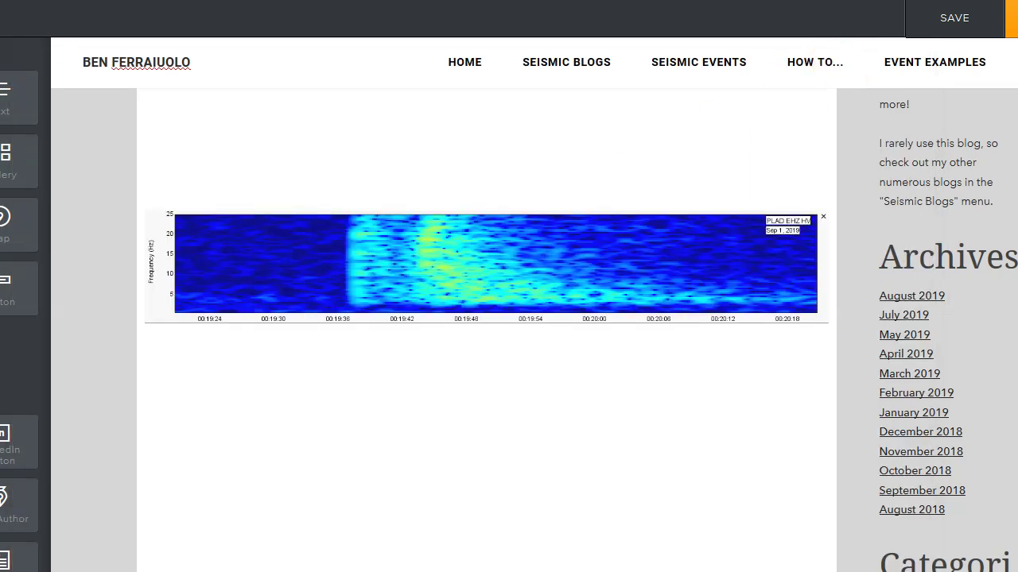
{"action": "left_click_drag", "start_coordinate": [473, 432], "coordinate": [498, 461]}
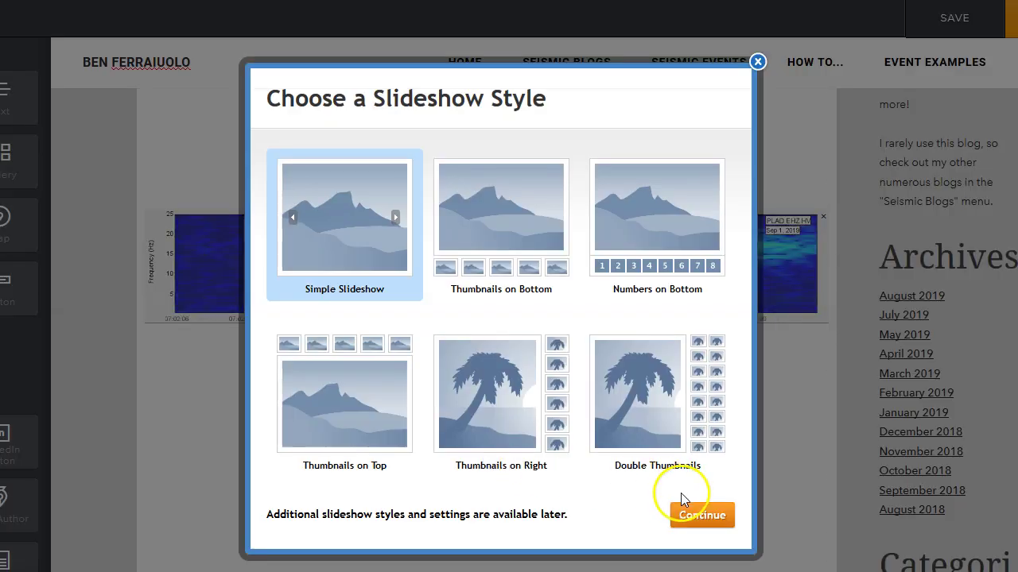
{"action": "left_click", "coordinate": [703, 518]}
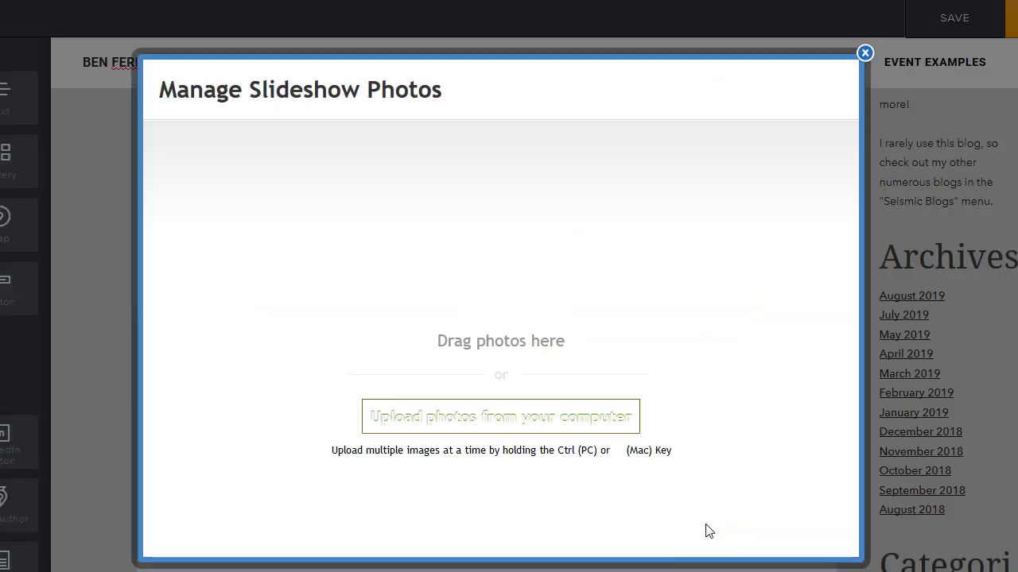
Upload the test1, test2 and test3 images from the TEST\test3 folder into the slideshow.
{"action": "left_click", "coordinate": [482, 421]}
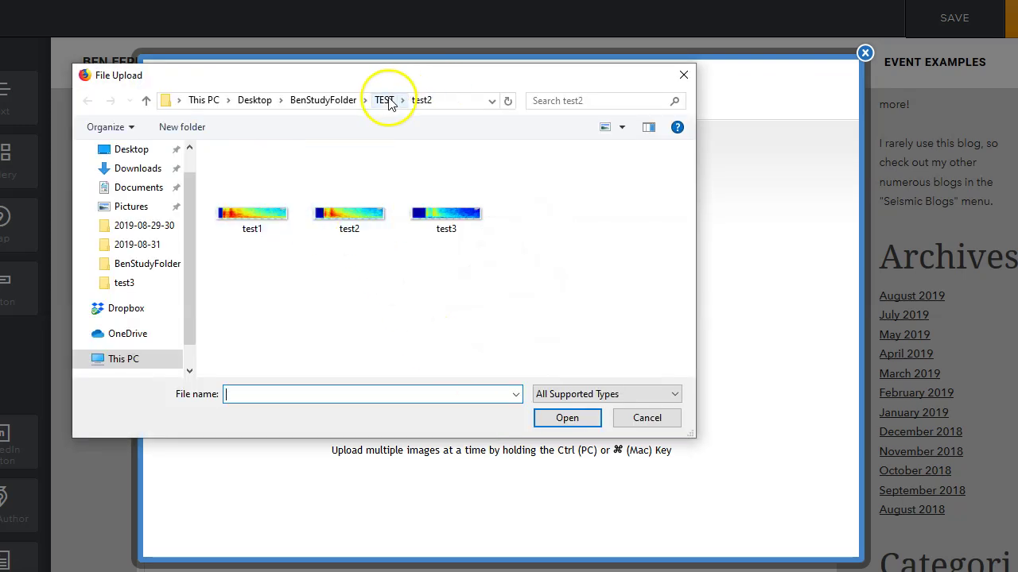
{"action": "left_click", "coordinate": [385, 101]}
{"action": "left_click", "coordinate": [247, 206]}
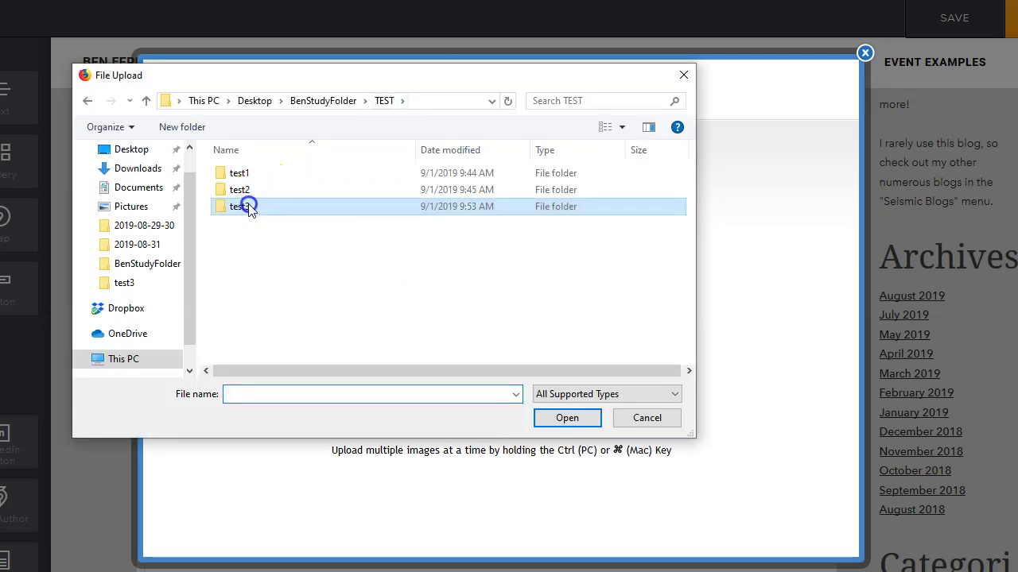
{"action": "double_click", "coordinate": [247, 207]}
{"action": "left_click", "coordinate": [251, 198]}
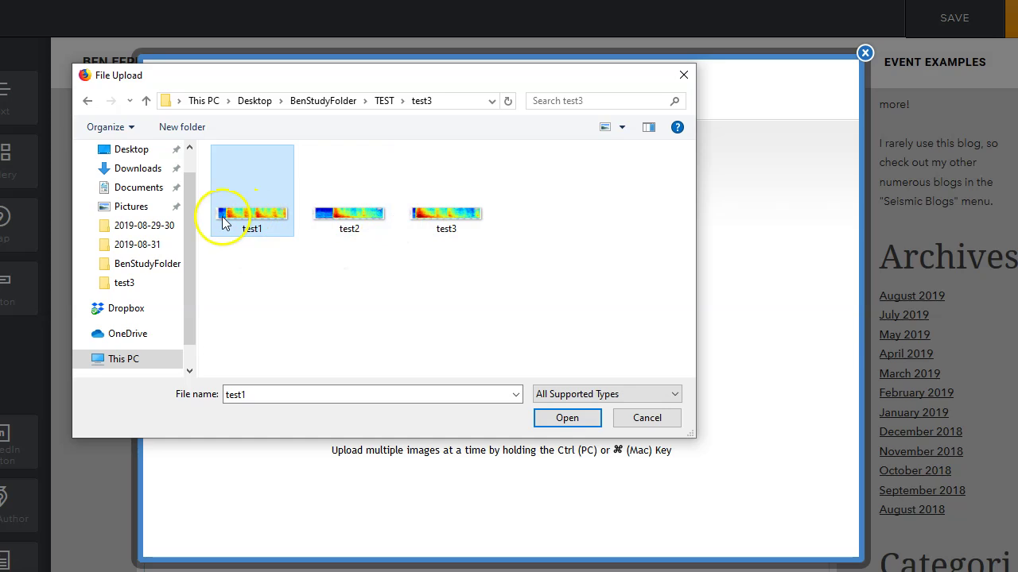
{"action": "left_click", "coordinate": [445, 213], "text": "shift"}
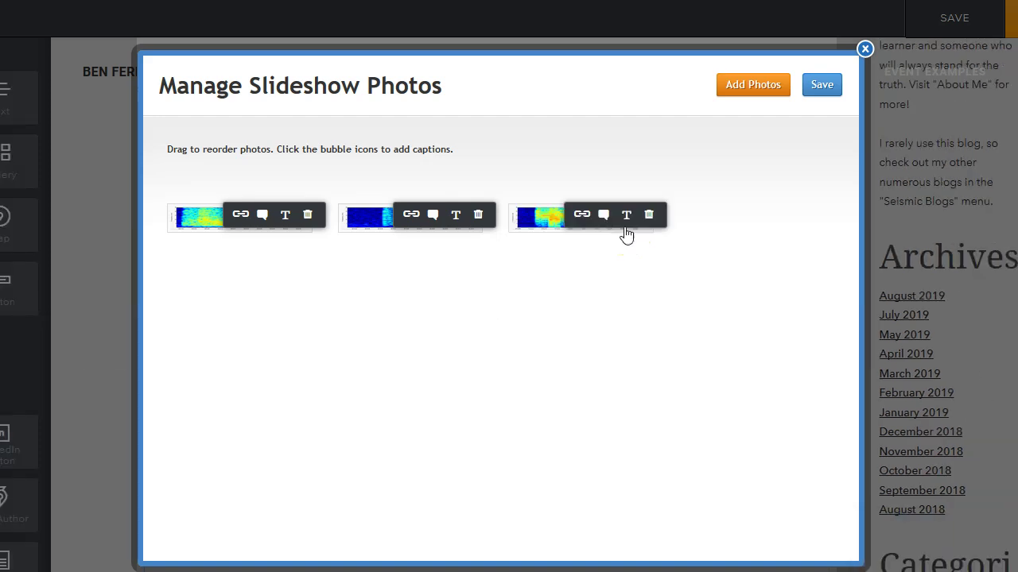
{"action": "left_click", "coordinate": [823, 86]}
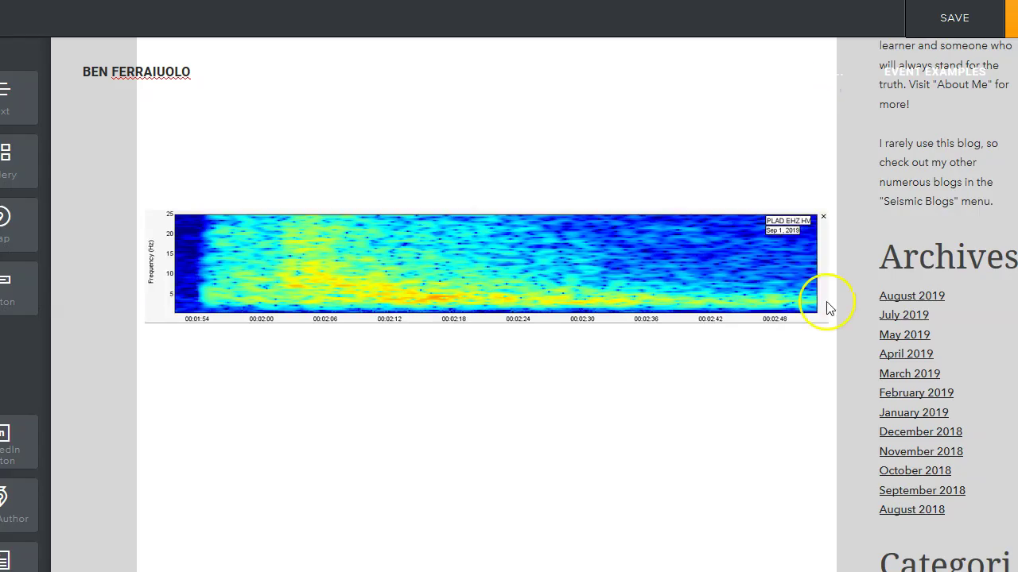
{"action": "scroll", "coordinate": [826, 348], "scroll_direction": "down", "scroll_amount": 10}
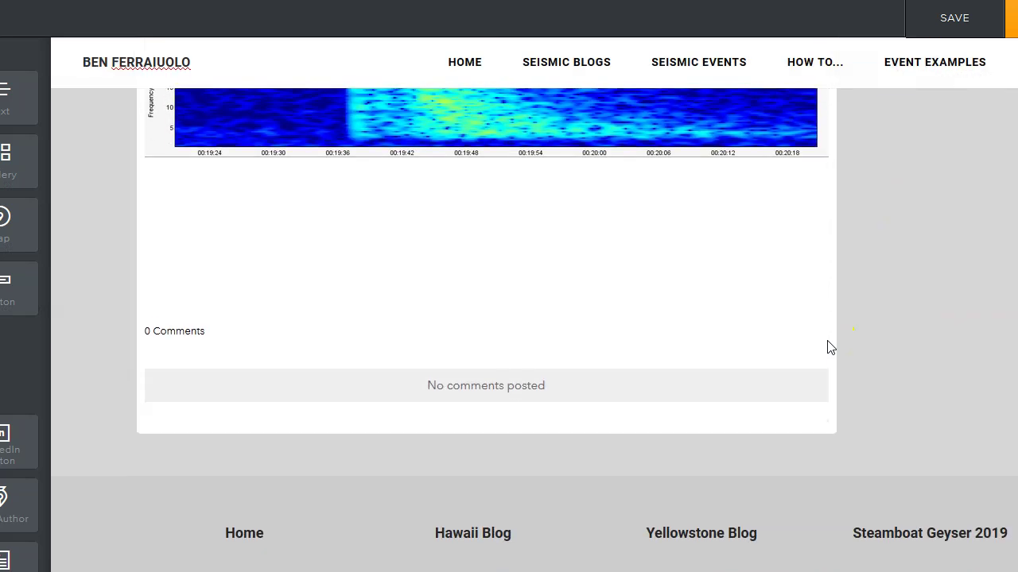
{"action": "scroll", "coordinate": [843, 334], "scroll_direction": "up", "scroll_amount": 1}
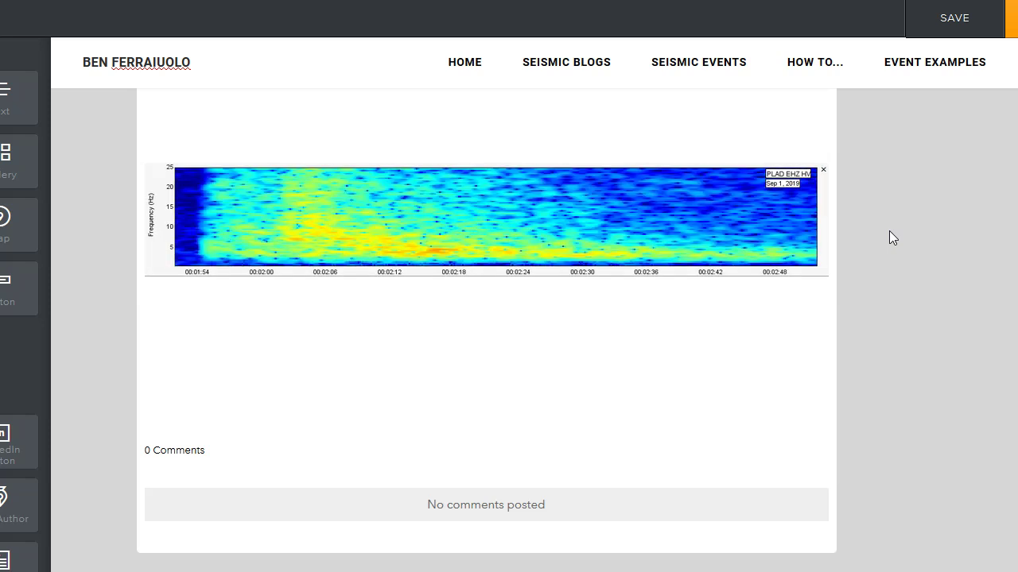
{"action": "scroll", "coordinate": [889, 230], "scroll_direction": "up", "scroll_amount": 5}
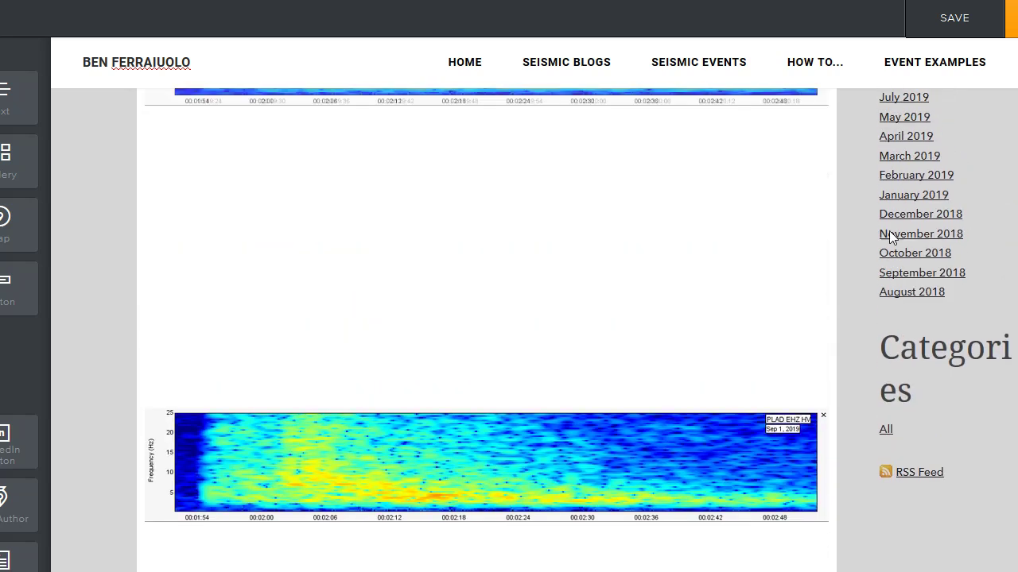
{"action": "scroll", "coordinate": [889, 230], "scroll_direction": "up", "scroll_amount": 3}
{"action": "scroll", "coordinate": [889, 231], "scroll_direction": "down", "scroll_amount": 1}
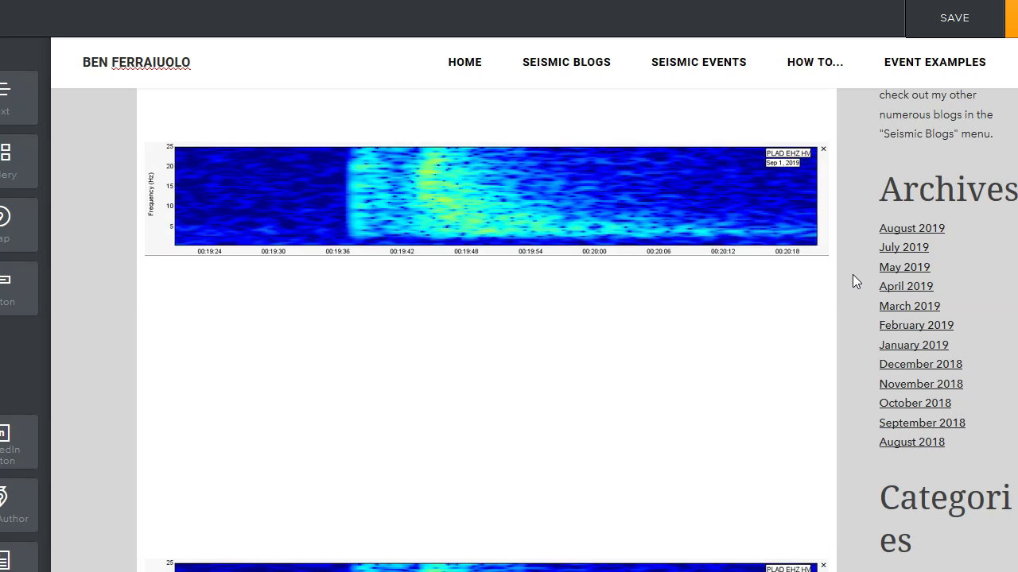
{"action": "scroll", "coordinate": [853, 275], "scroll_direction": "up", "scroll_amount": 3}
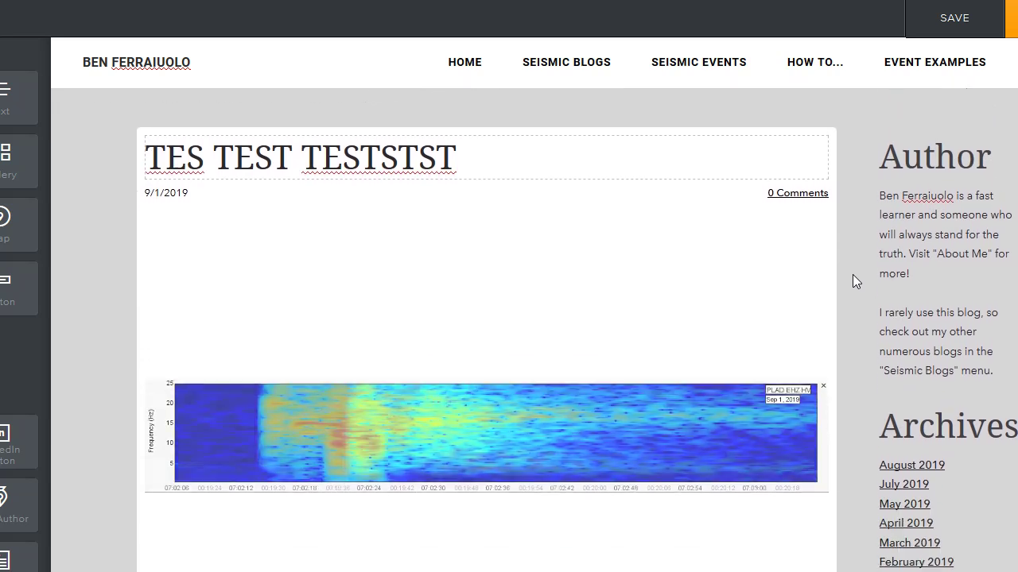
{"action": "scroll", "coordinate": [853, 274], "scroll_direction": "down", "scroll_amount": 1}
{"action": "scroll", "coordinate": [853, 274], "scroll_direction": "down", "scroll_amount": 1}
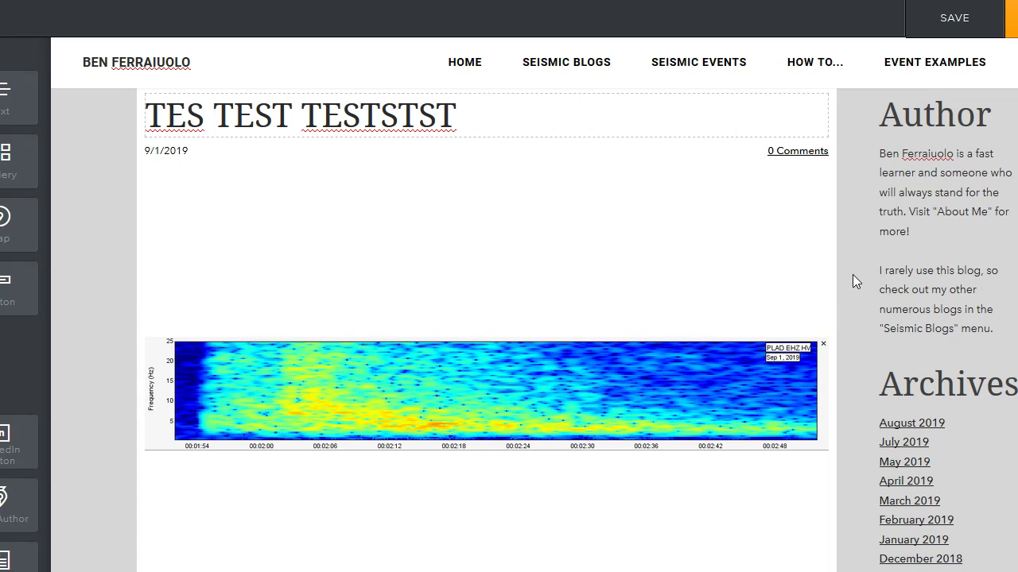
{"action": "scroll", "coordinate": [852, 275], "scroll_direction": "down", "scroll_amount": 3}
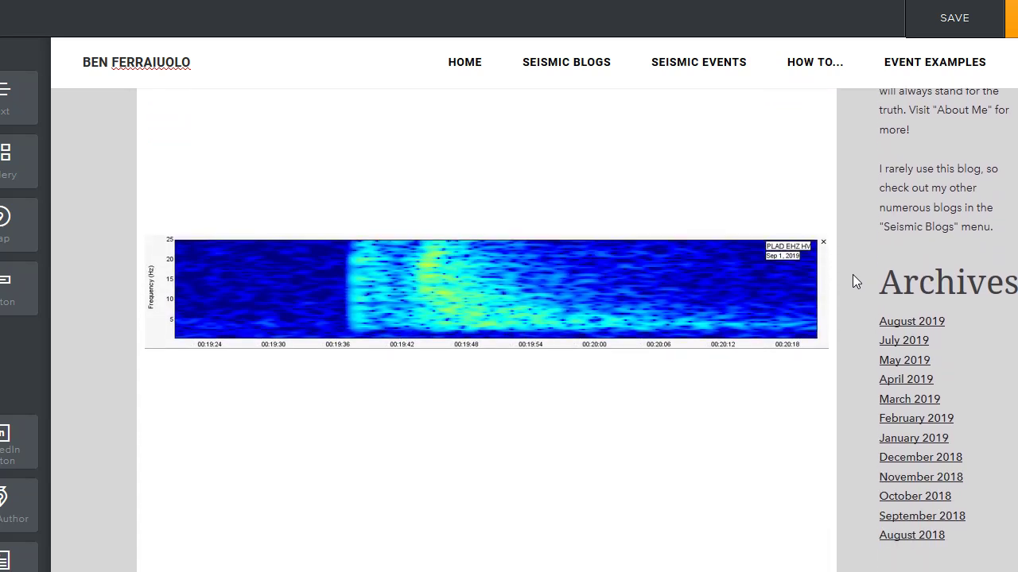
{"action": "scroll", "coordinate": [852, 280], "scroll_direction": "down", "scroll_amount": 1}
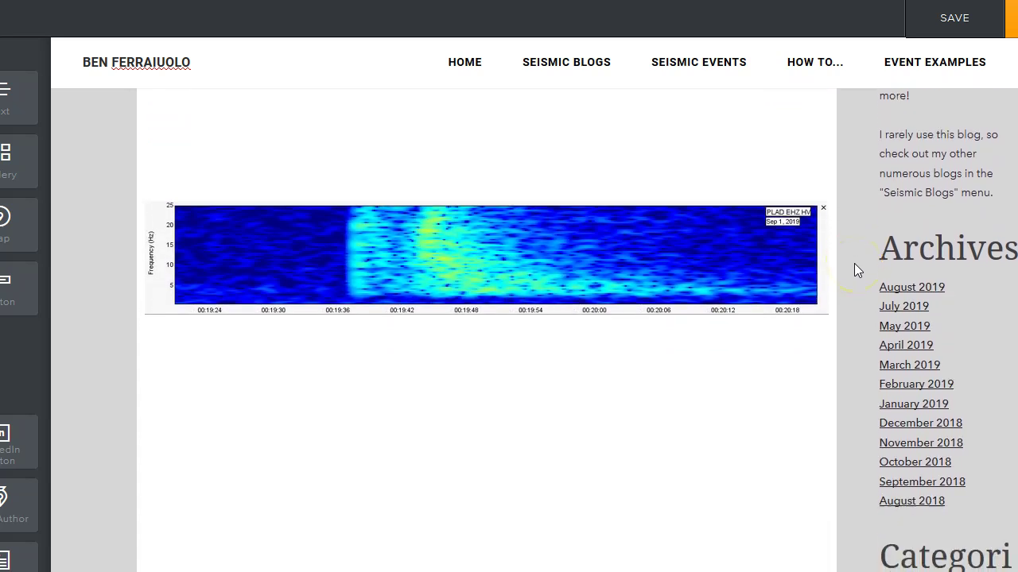
{"action": "scroll", "coordinate": [854, 271], "scroll_direction": "down", "scroll_amount": 5}
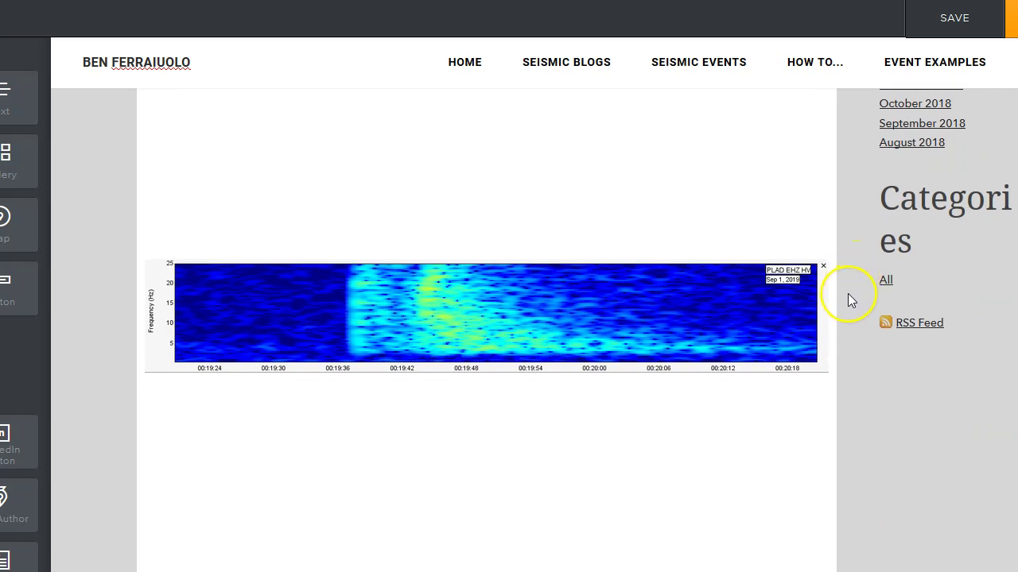
{"action": "scroll", "coordinate": [847, 295], "scroll_direction": "down", "scroll_amount": 1}
{"action": "scroll", "coordinate": [848, 296], "scroll_direction": "down", "scroll_amount": 4}
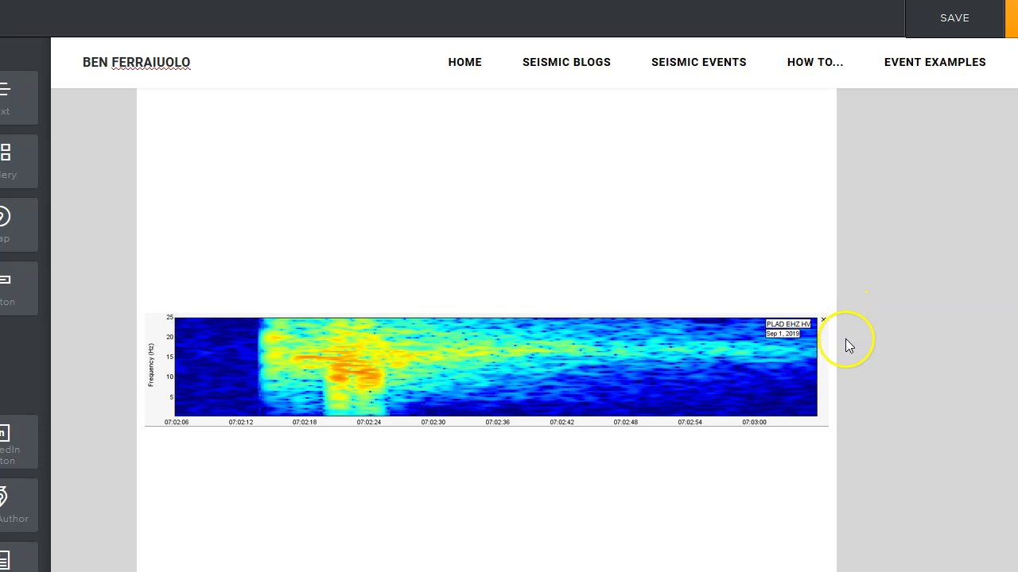
{"action": "scroll", "coordinate": [884, 311], "scroll_direction": "up", "scroll_amount": 10}
{"action": "scroll", "coordinate": [885, 312], "scroll_direction": "down", "scroll_amount": 1}
{"action": "scroll", "coordinate": [851, 322], "scroll_direction": "down", "scroll_amount": 3}
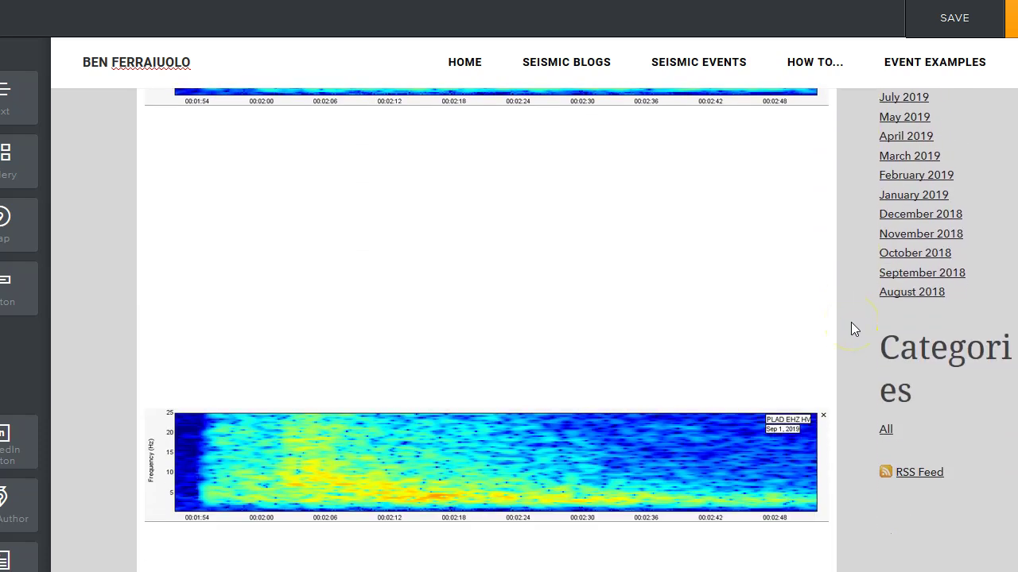
{"action": "scroll", "coordinate": [851, 322], "scroll_direction": "down", "scroll_amount": 2}
{"action": "scroll", "coordinate": [850, 319], "scroll_direction": "down", "scroll_amount": 4}
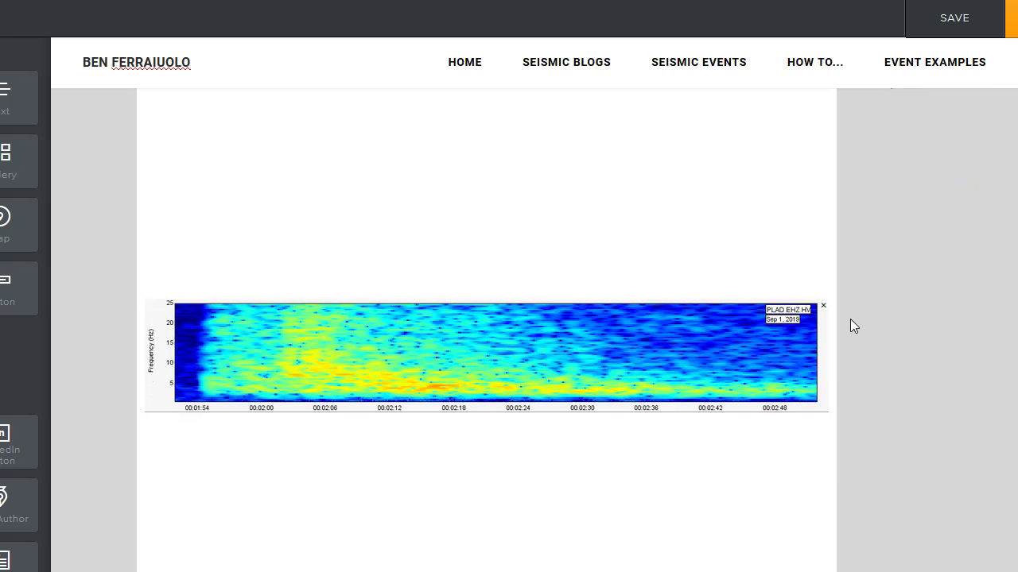
{"action": "left_click", "coordinate": [839, 329]}
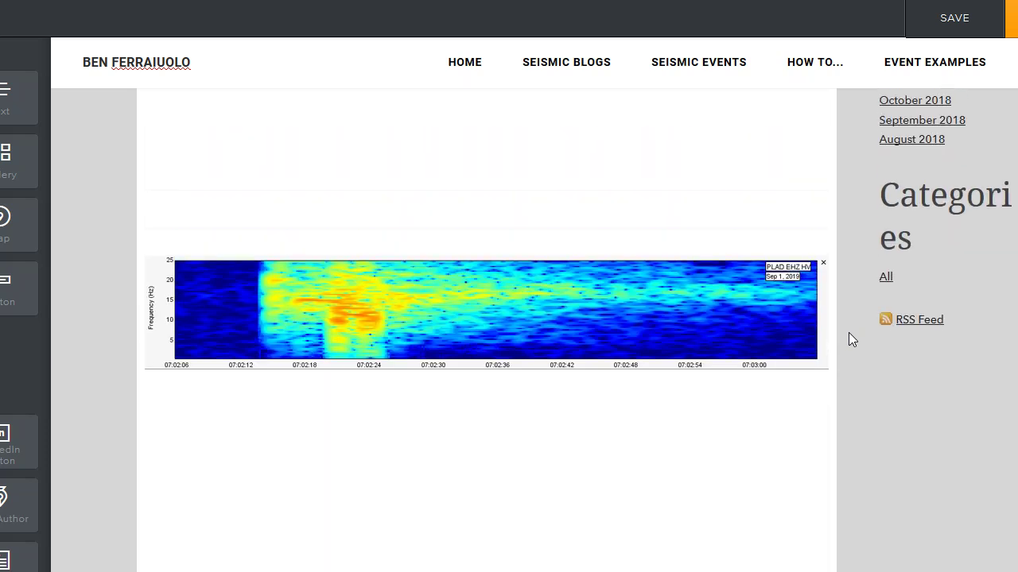
{"action": "scroll", "coordinate": [848, 332], "scroll_direction": "up", "scroll_amount": 6}
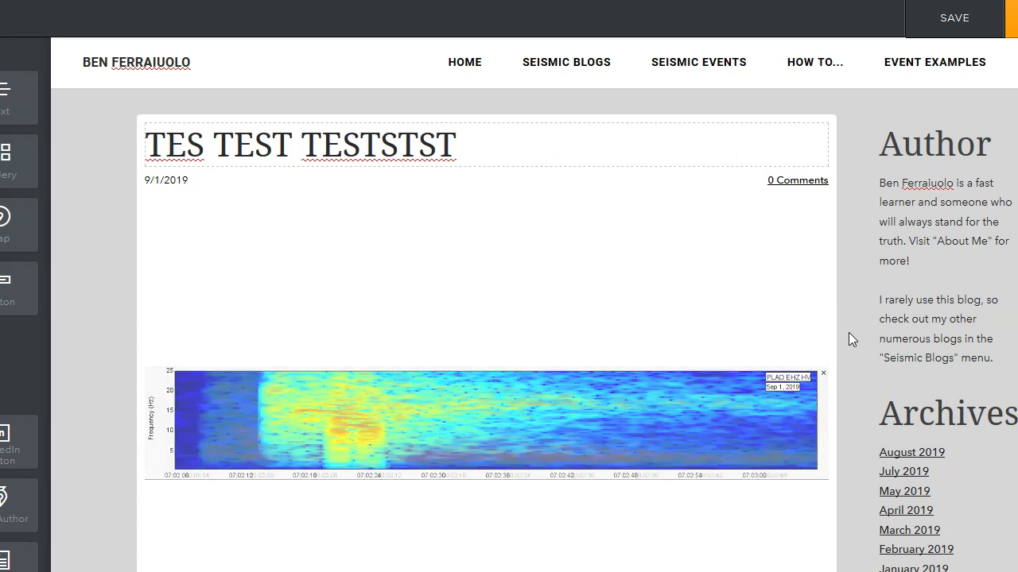
{"action": "scroll", "coordinate": [848, 339], "scroll_direction": "down", "scroll_amount": 3}
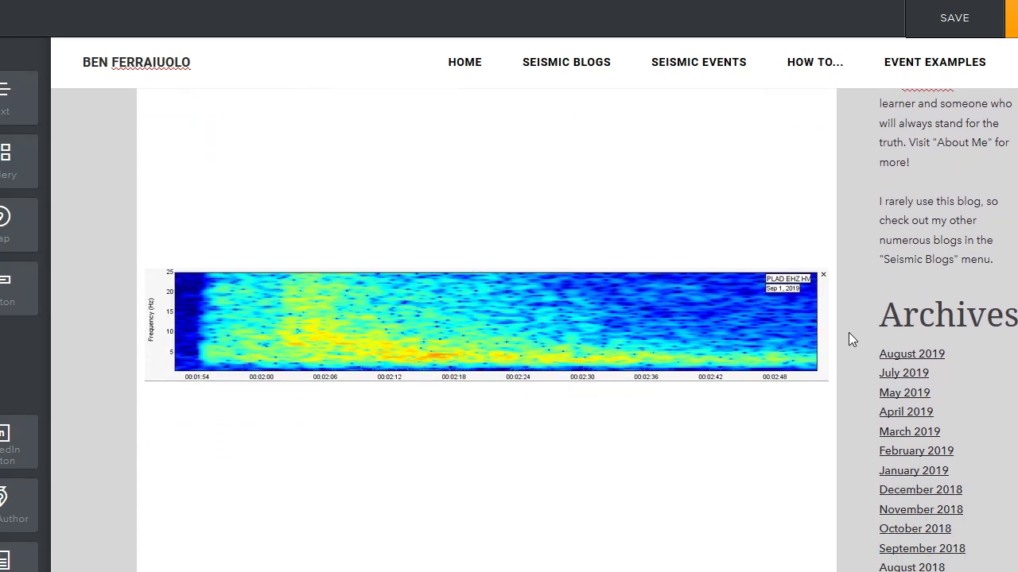